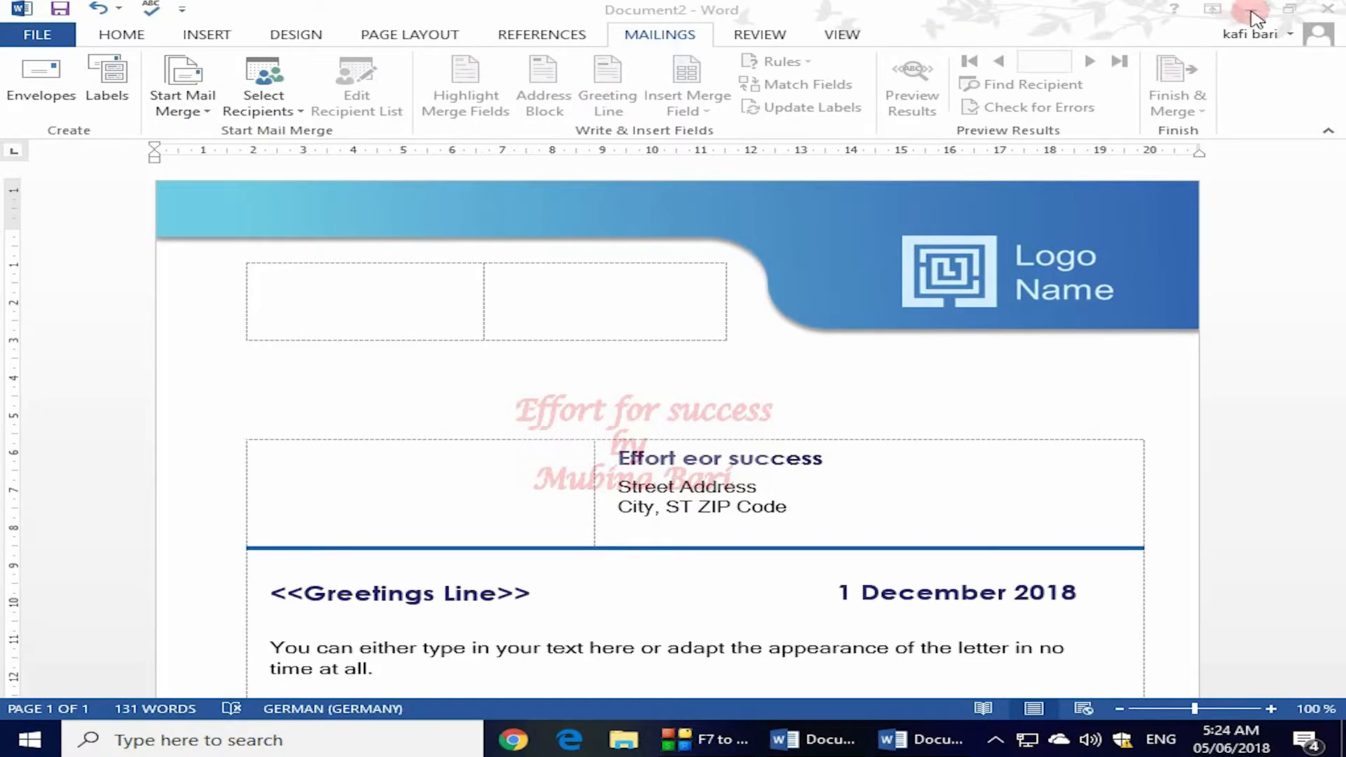
Open the word data file from the word practice folder, review its recipient table, close it and return to the letter in Document2.
left_click(1252, 11)
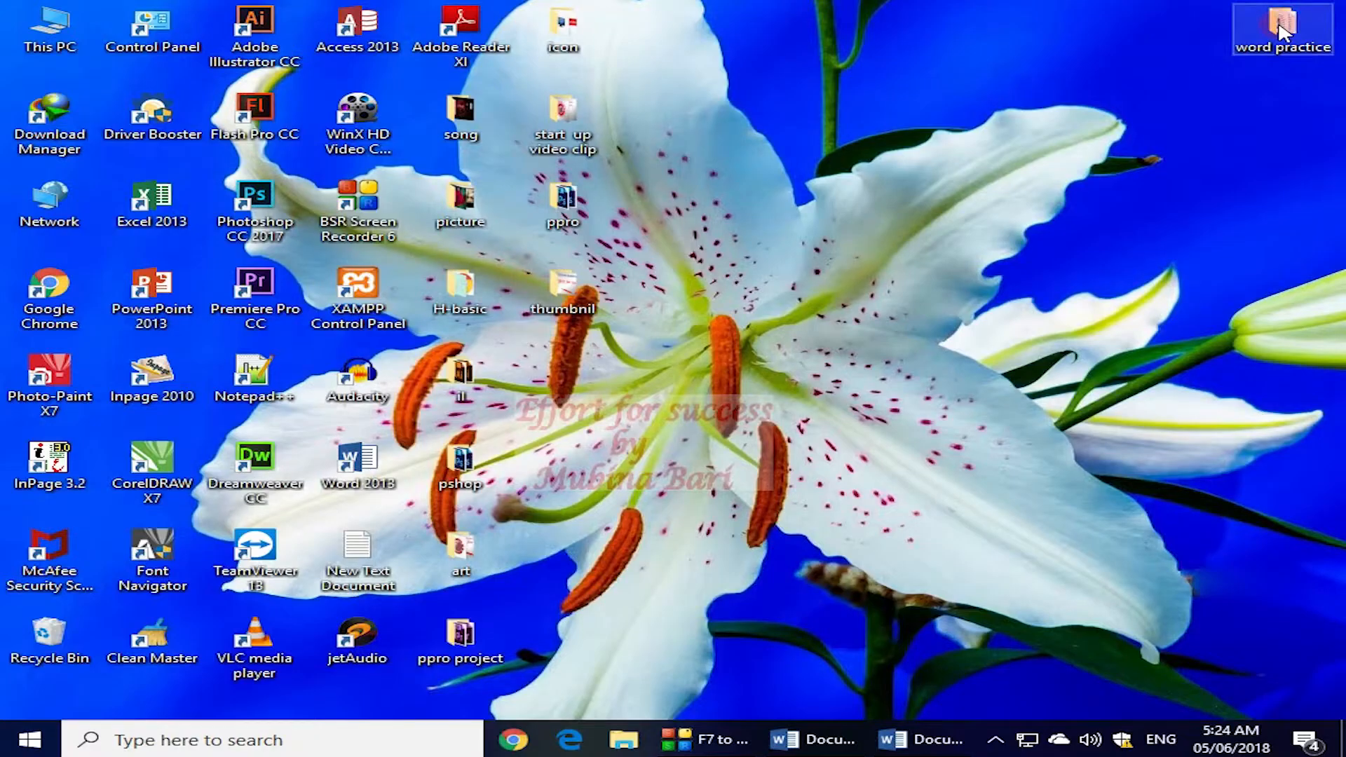
double_click(1282, 30)
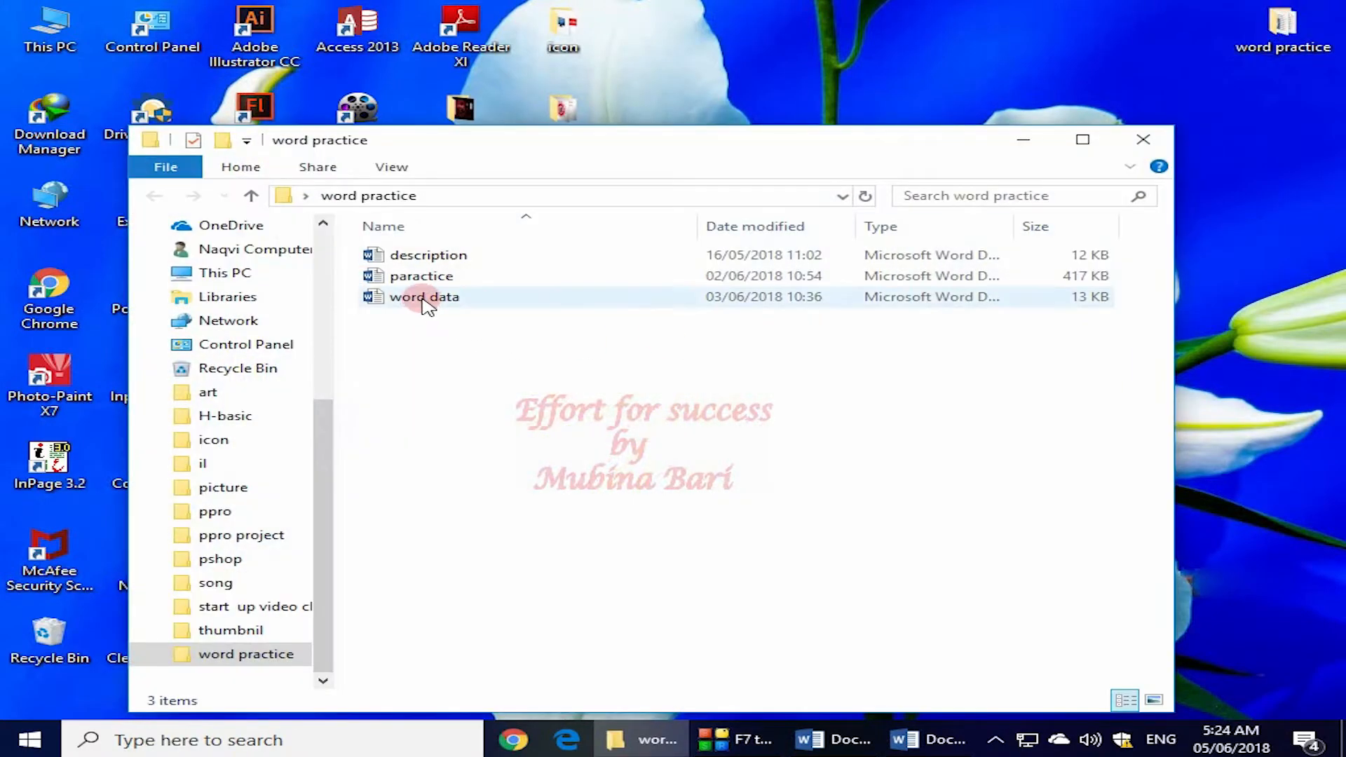
double_click(425, 298)
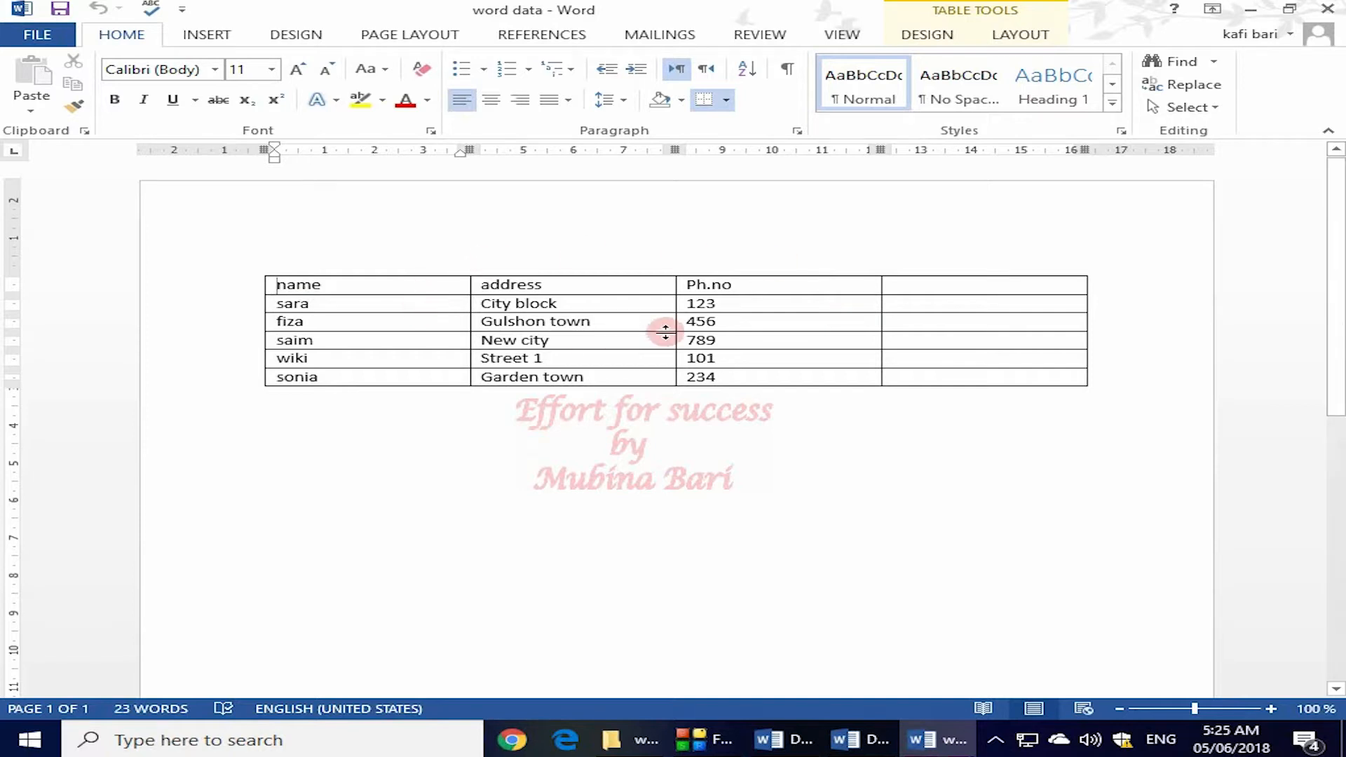
left_click(1328, 11)
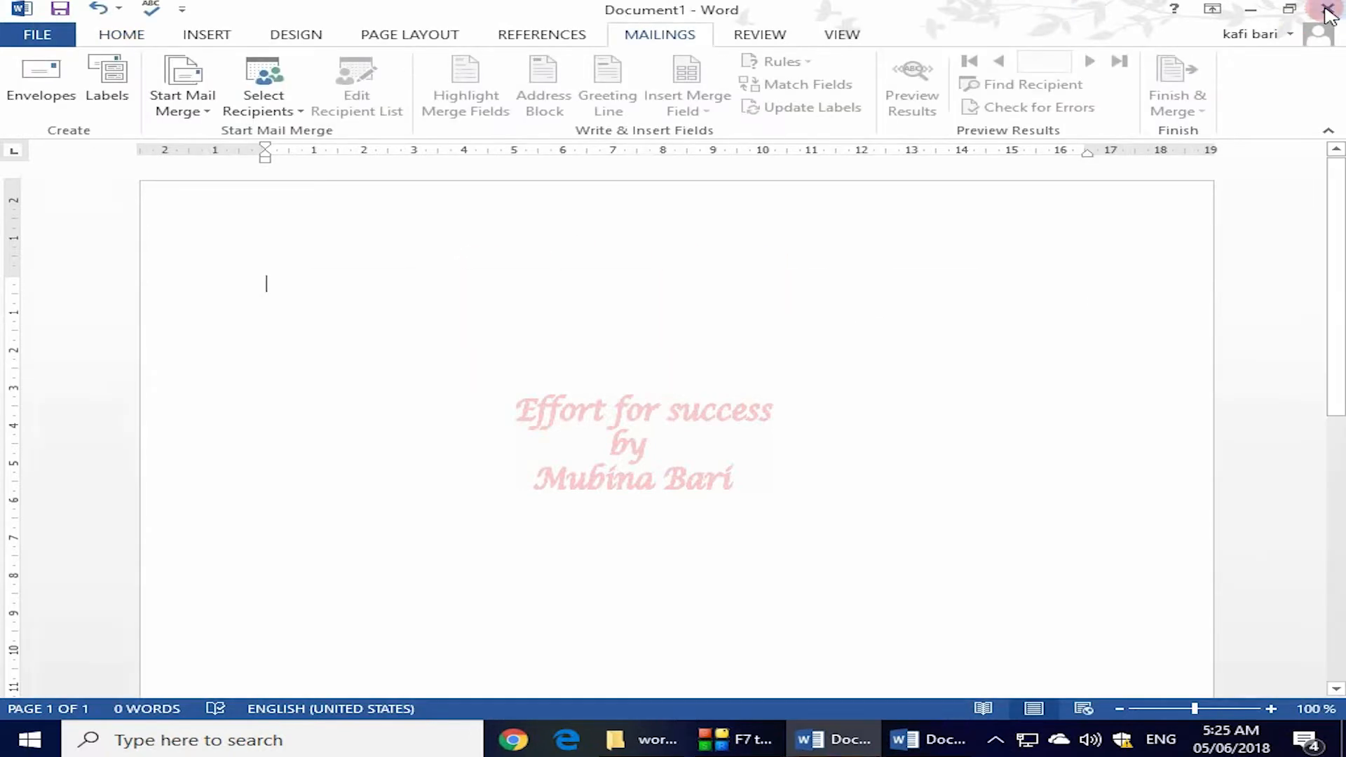
left_click(929, 752)
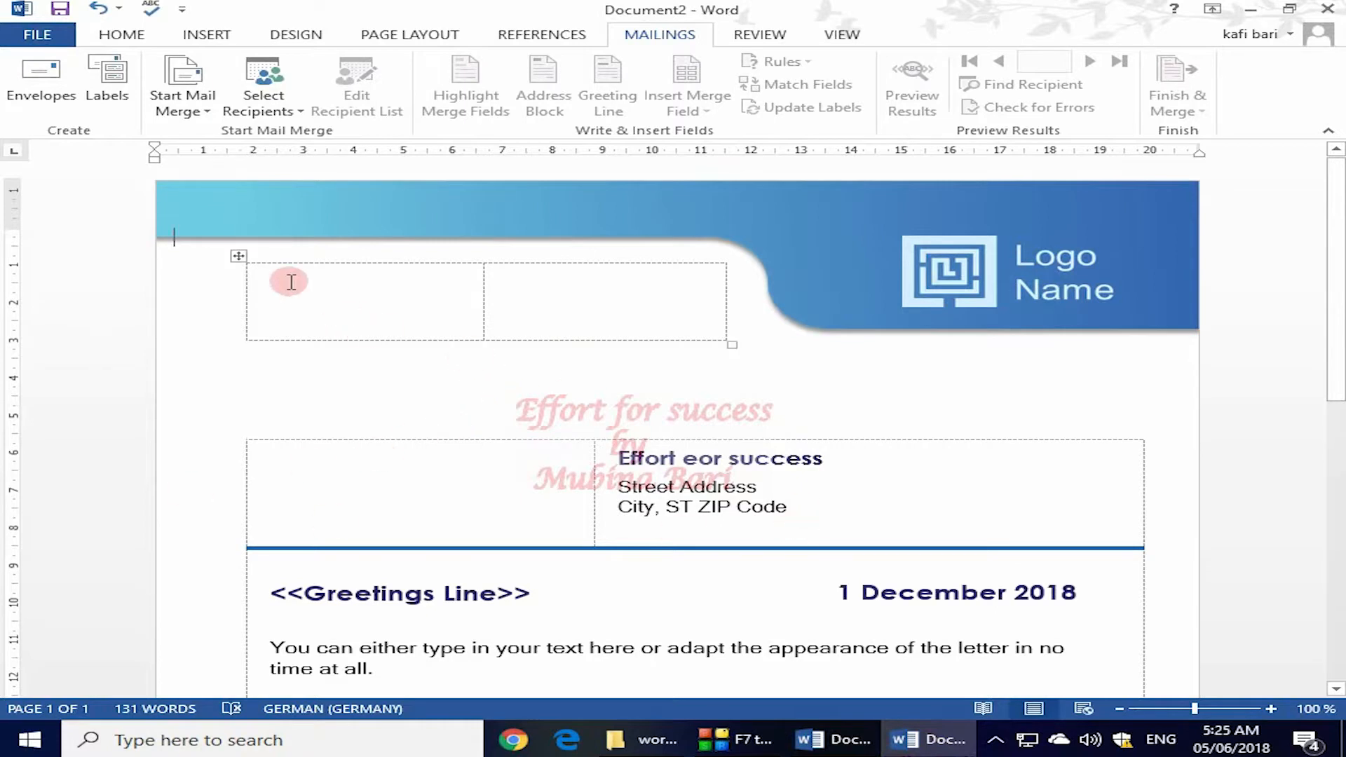
Set up a Letters mail merge using the existing word data file from the word practice desktop folder as the recipient list.
left_click(210, 116)
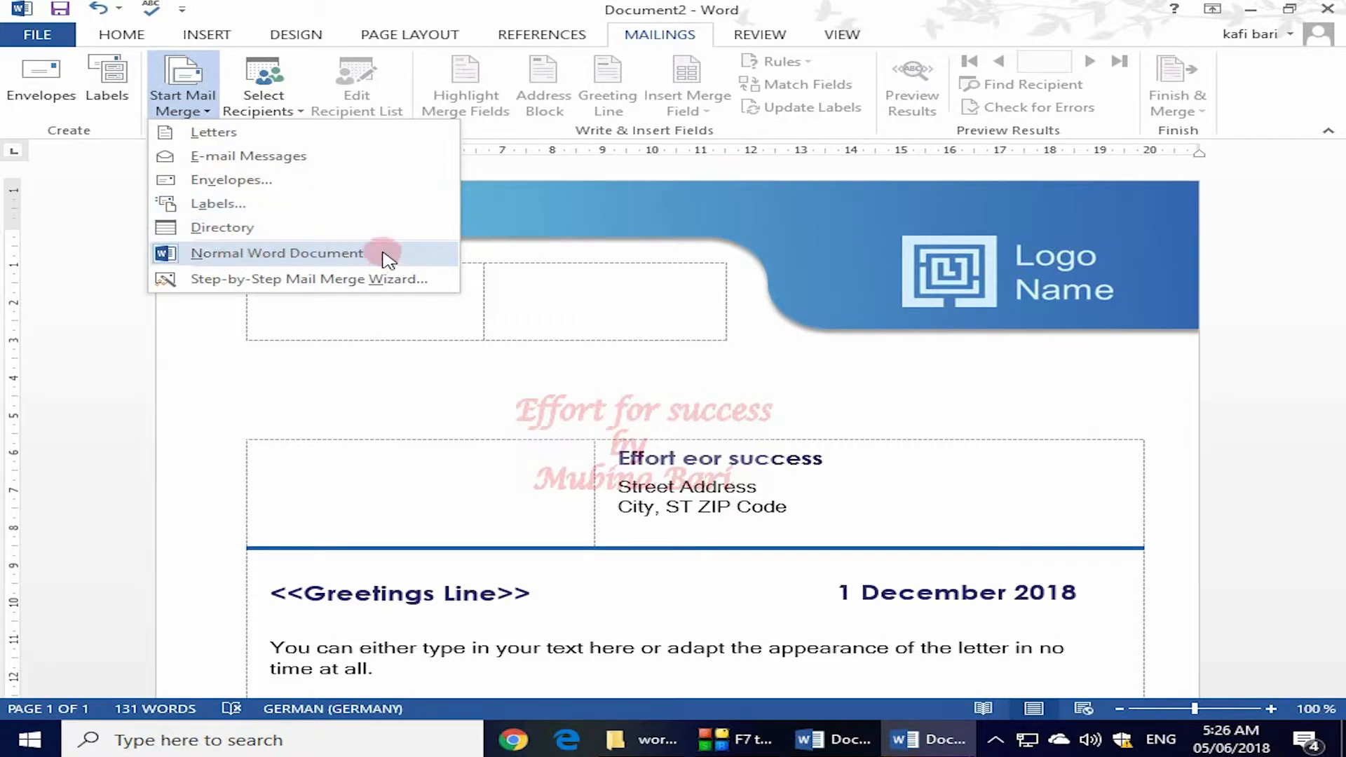
left_click(220, 138)
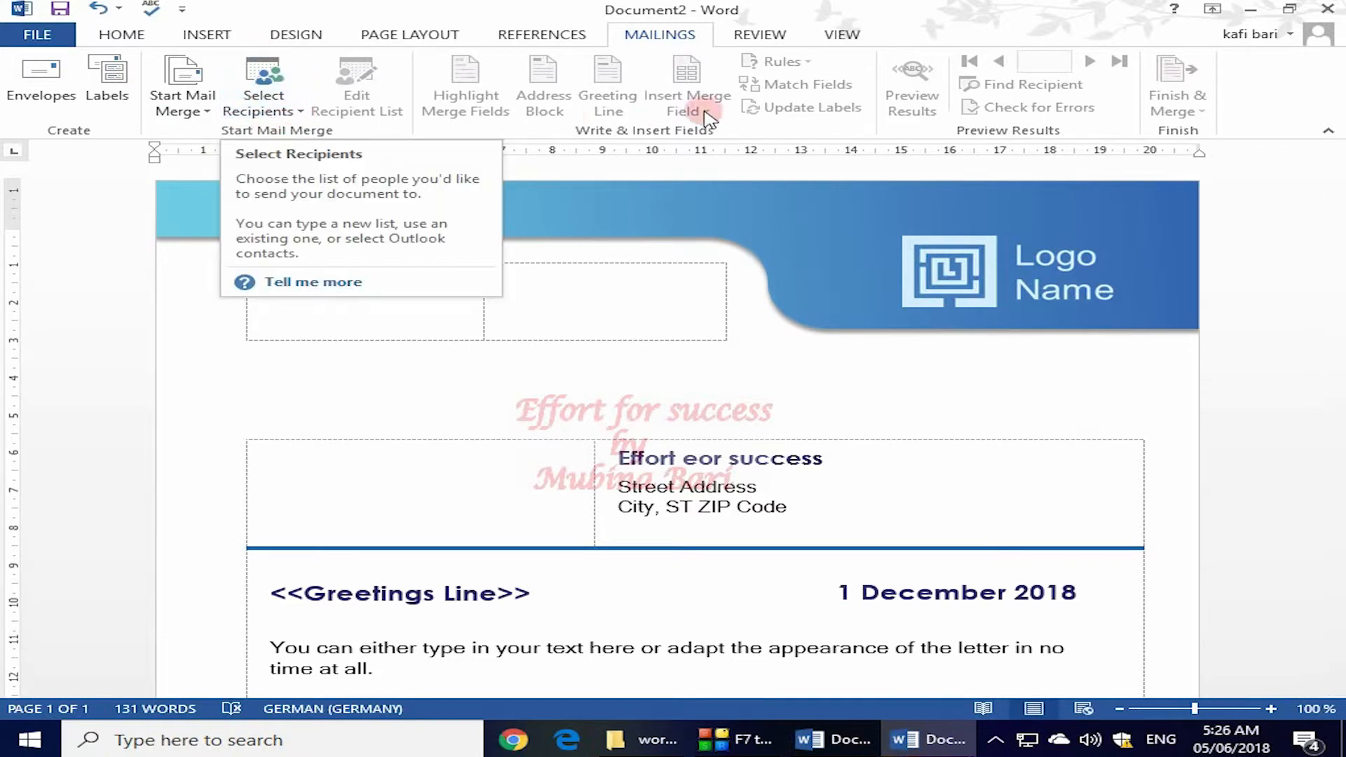
left_click(300, 114)
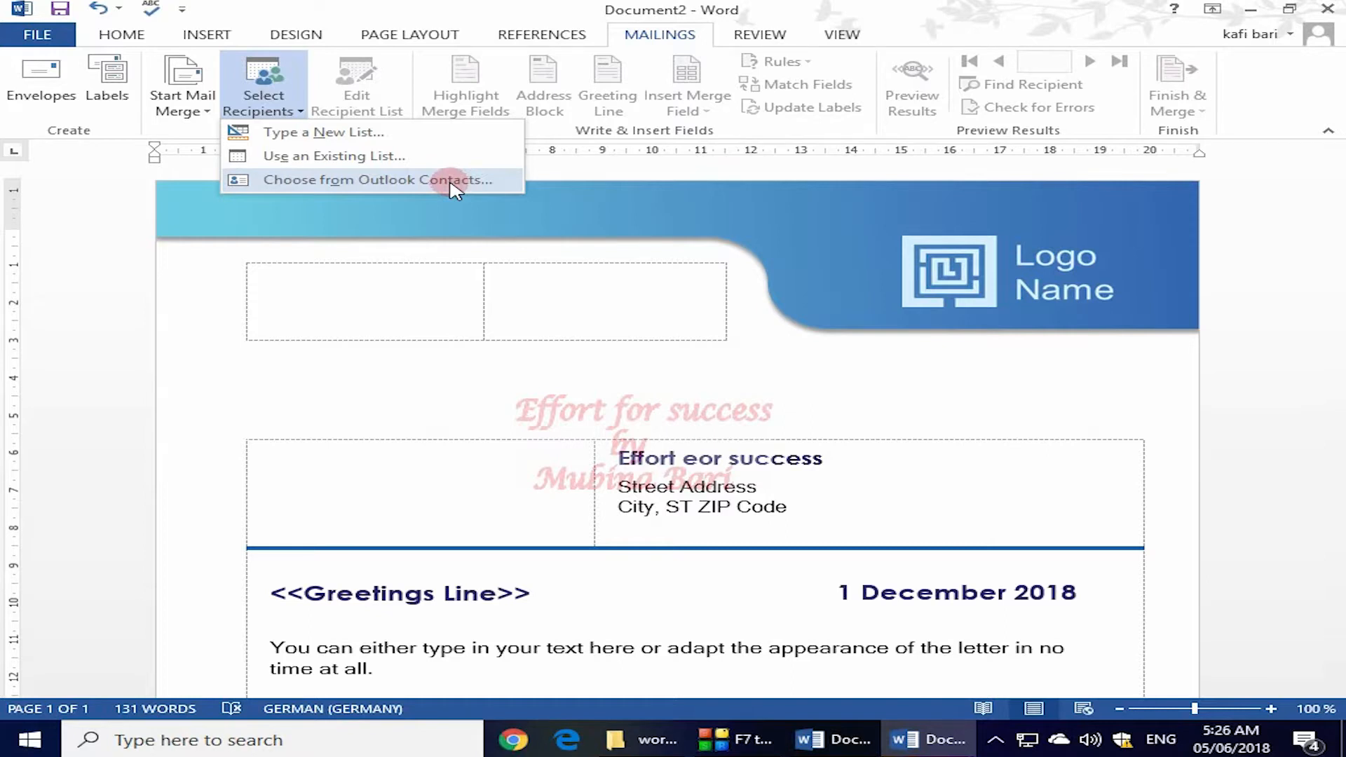
left_click(364, 157)
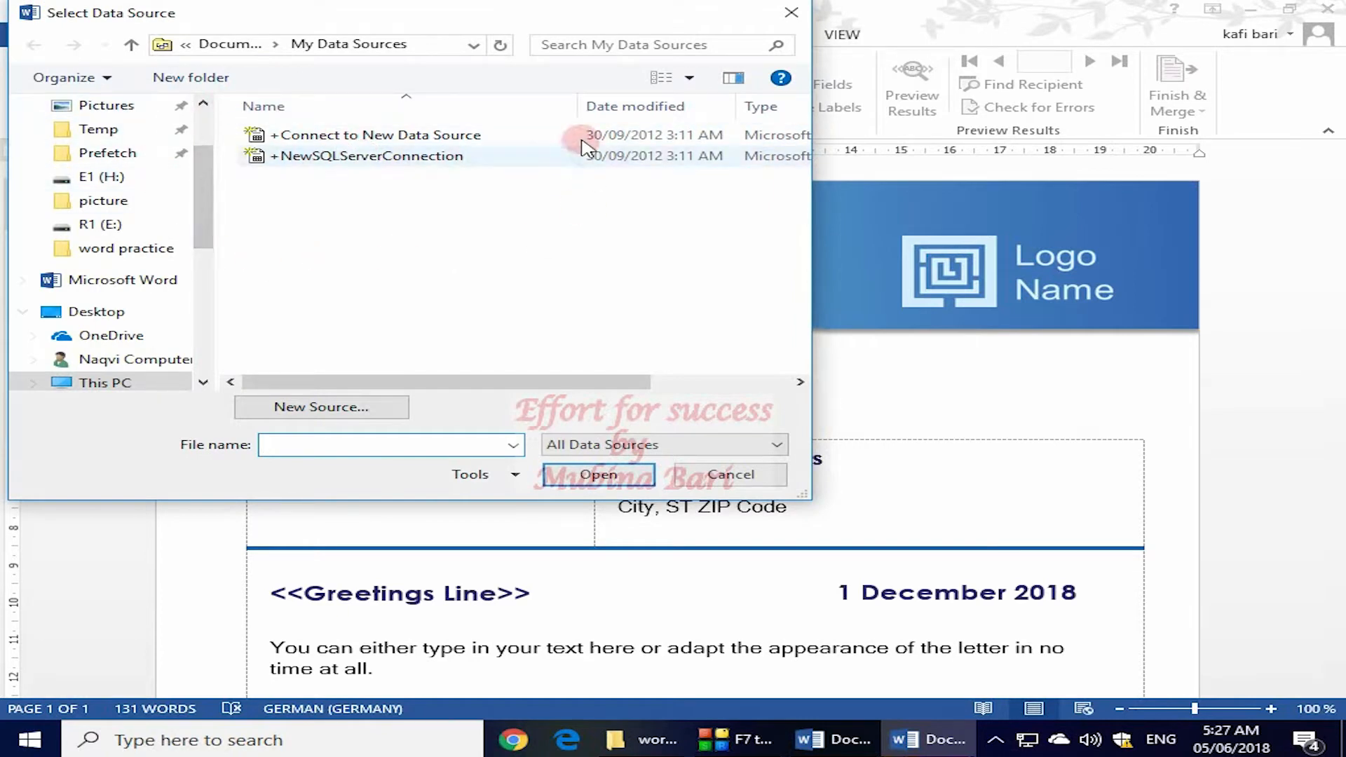
left_click(116, 313)
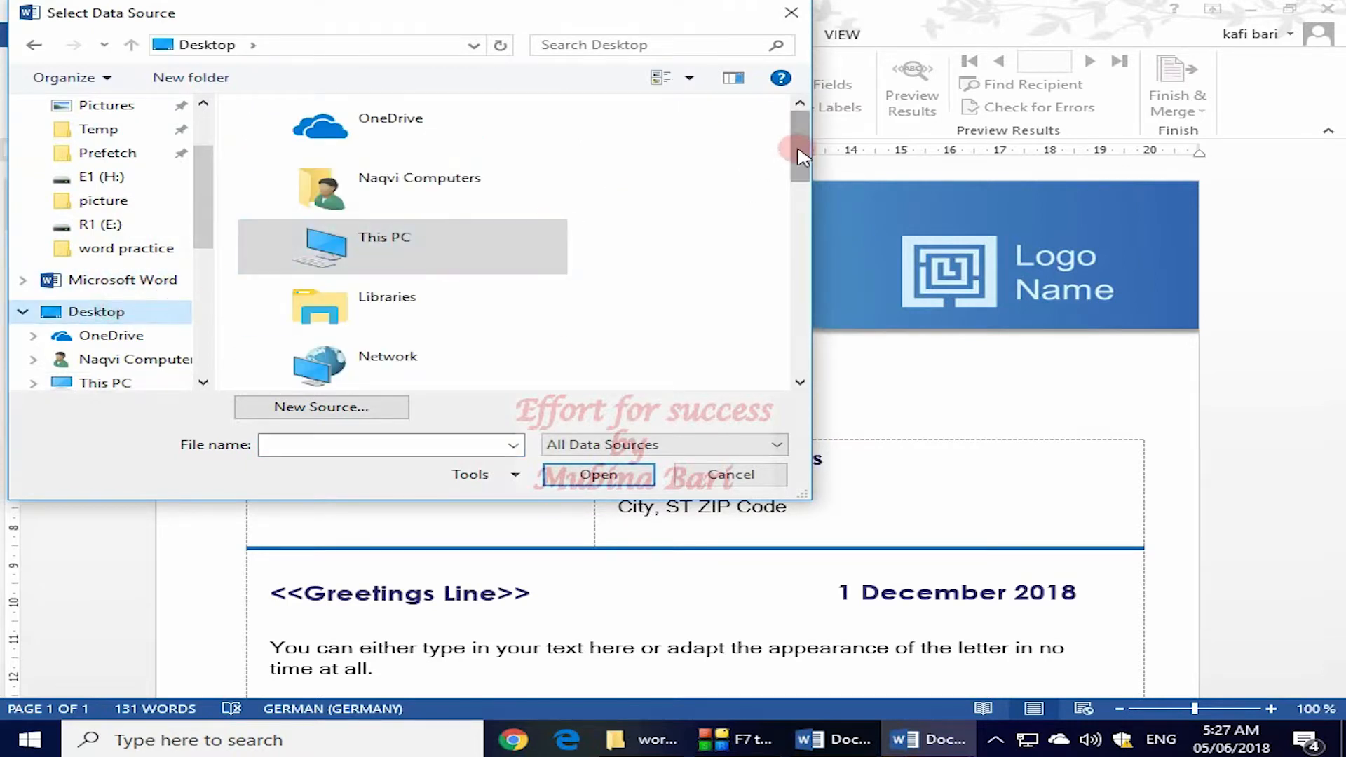
left_click_drag(800, 157, 793, 337)
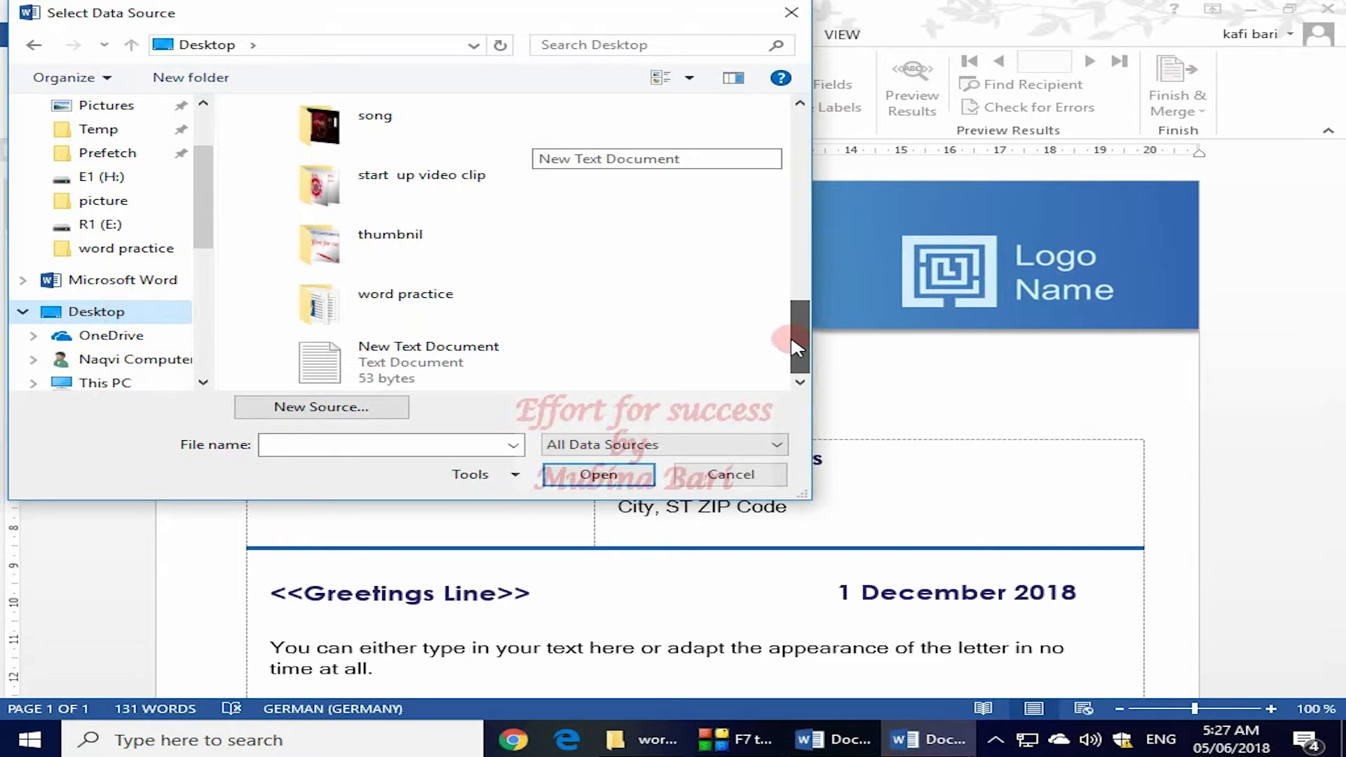
double_click(395, 303)
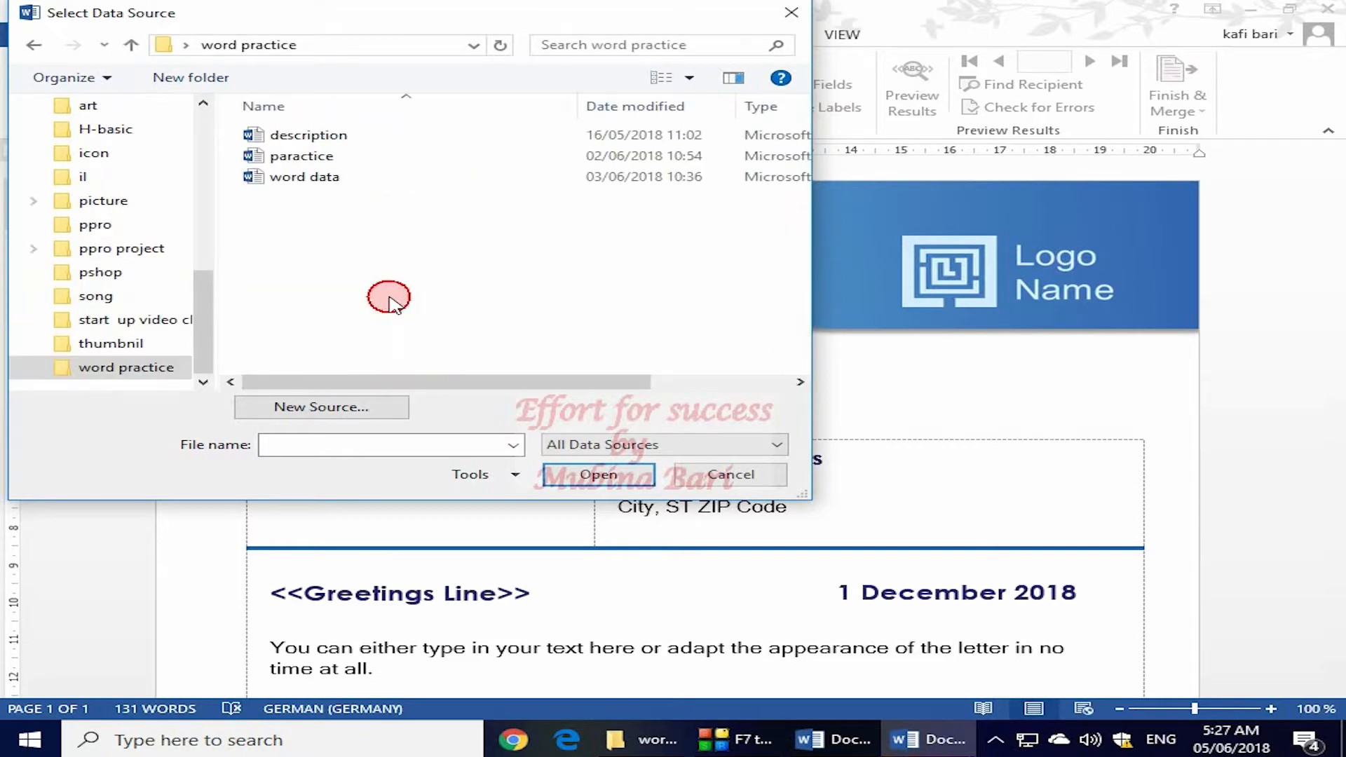
left_click(301, 181)
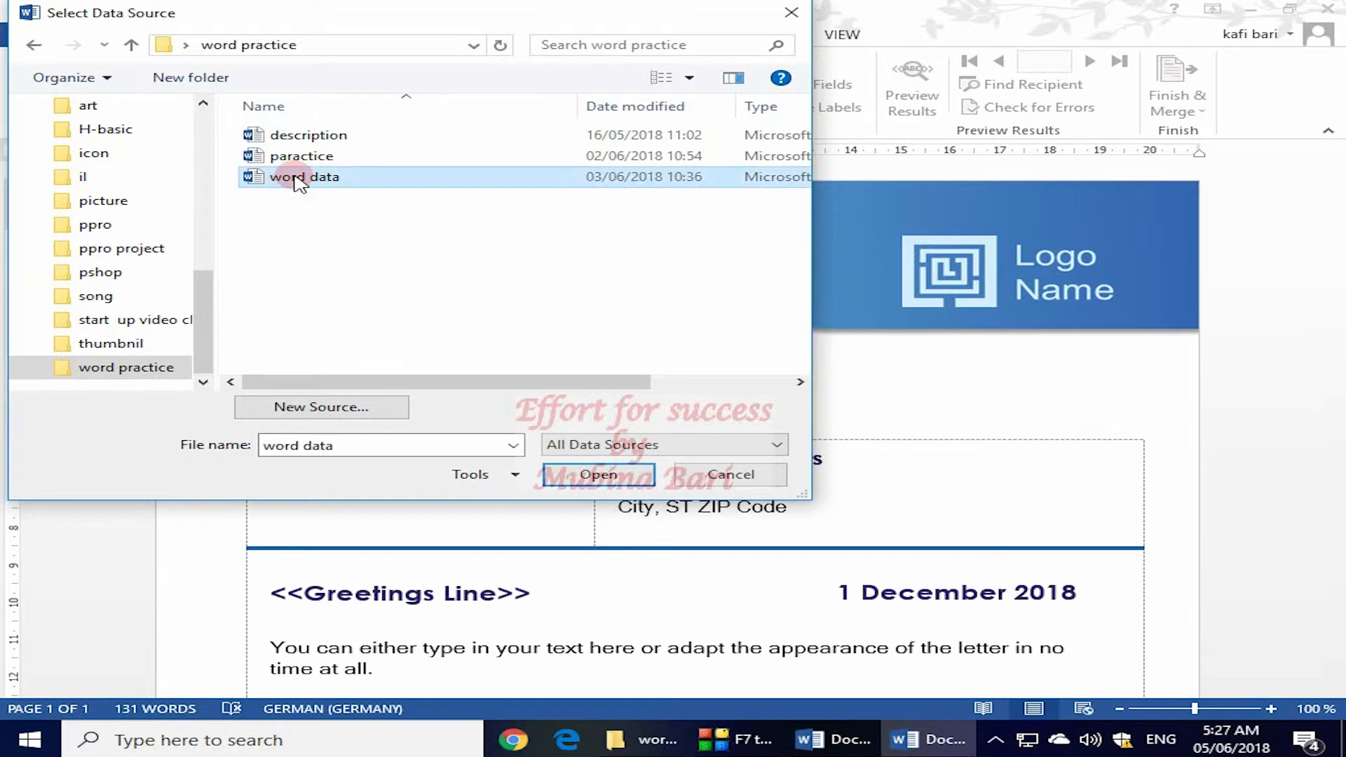
left_click(617, 478)
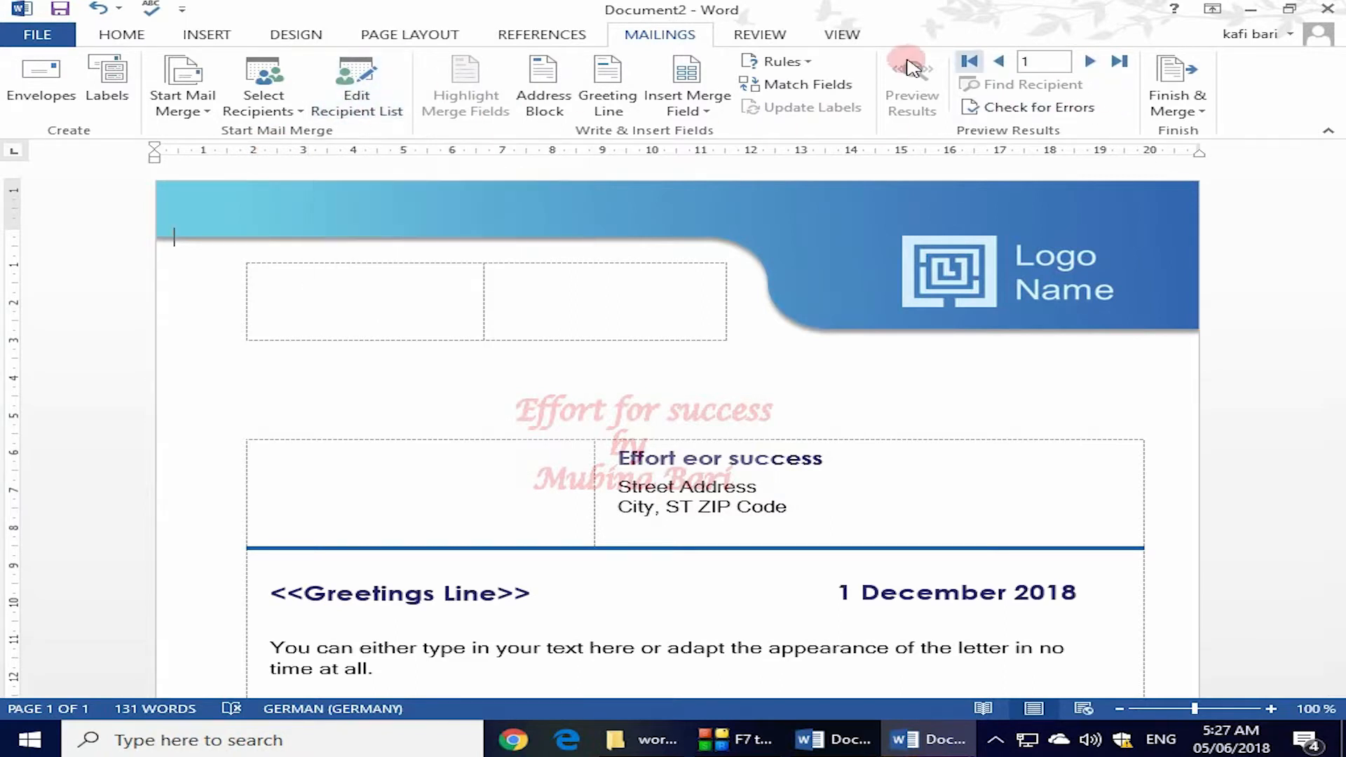
Review the mail merge recipient list and preview the second recipient in the address block settings without inserting the block.
left_click(359, 109)
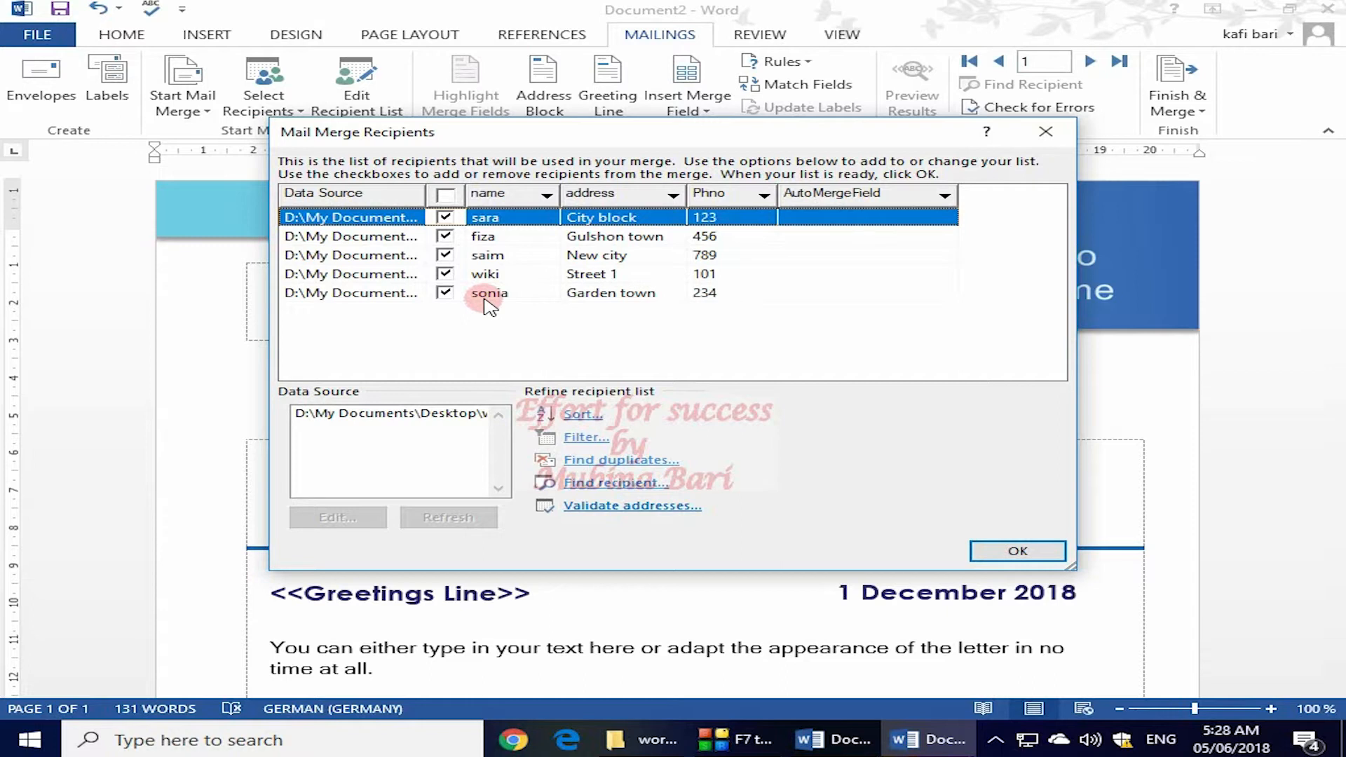
left_click(1018, 552)
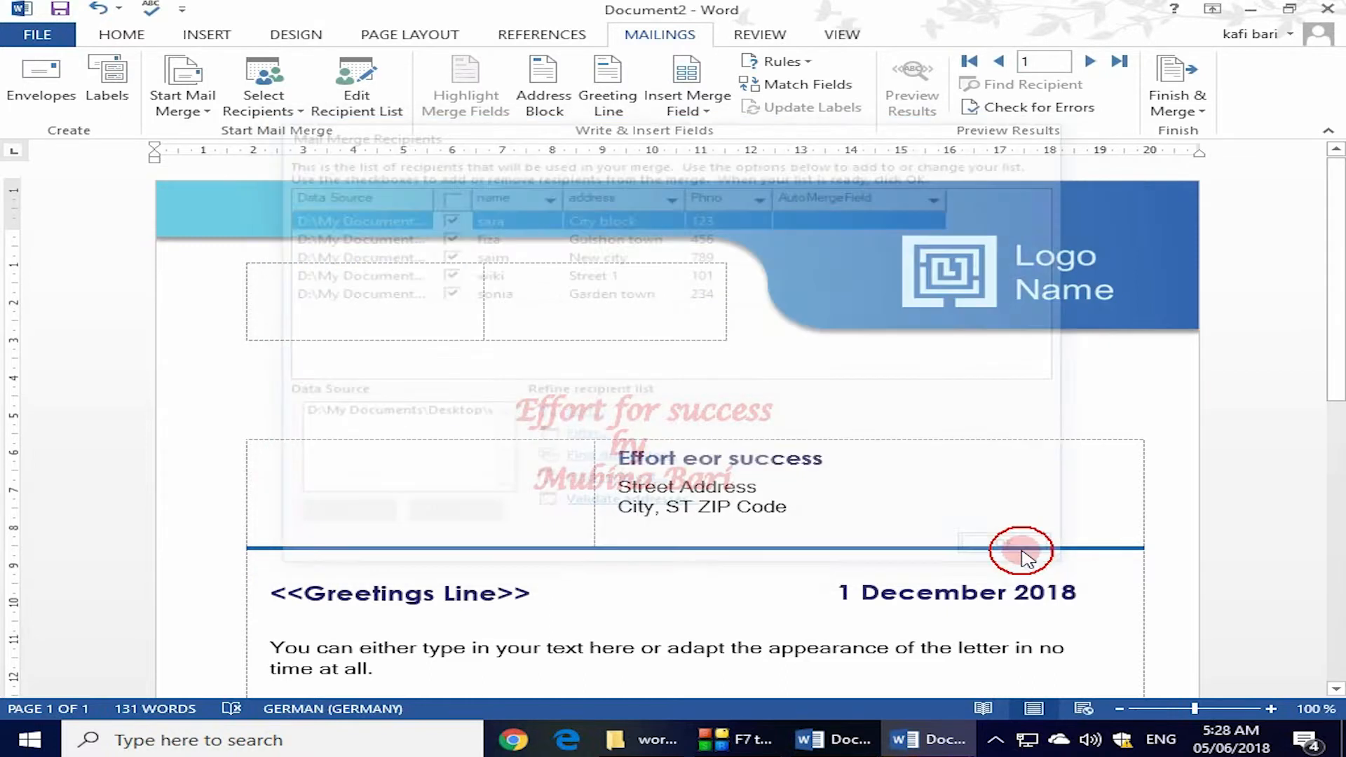
left_click(555, 116)
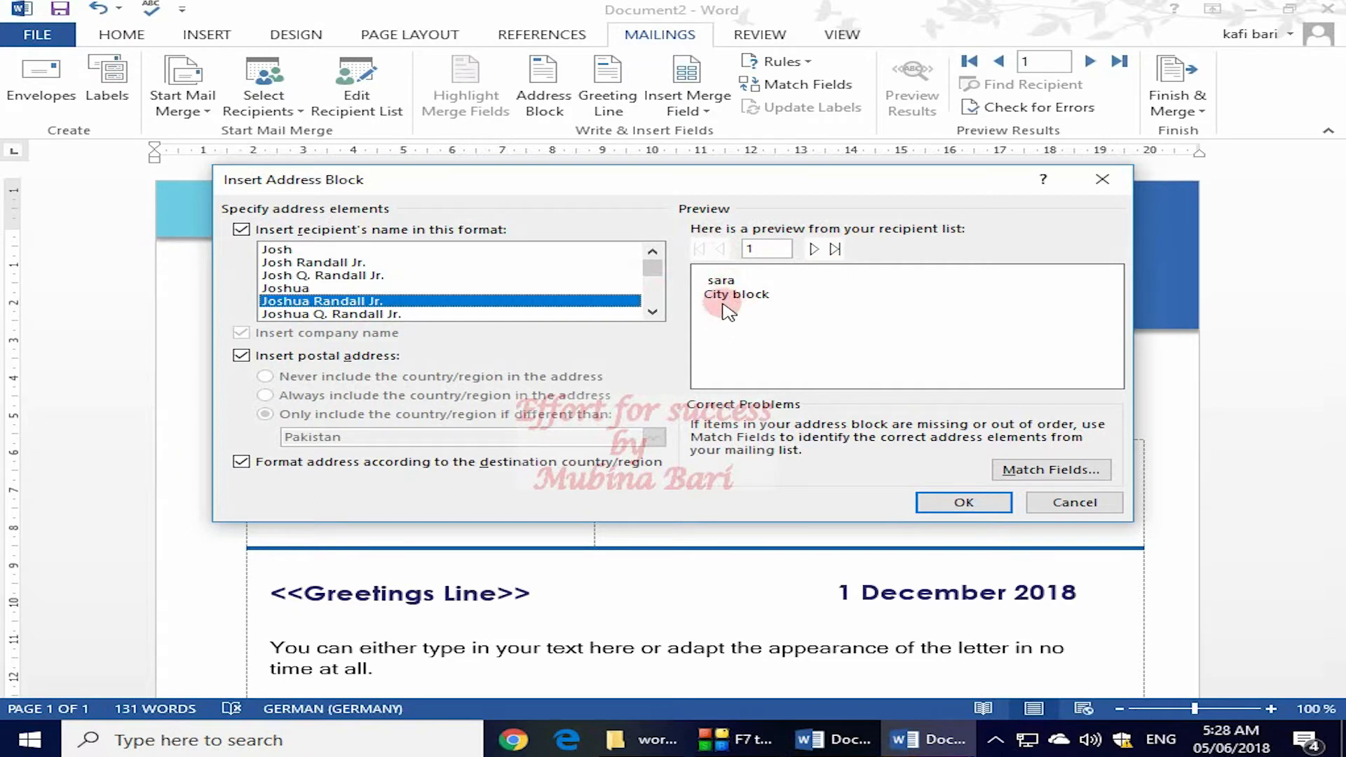
left_click(814, 249)
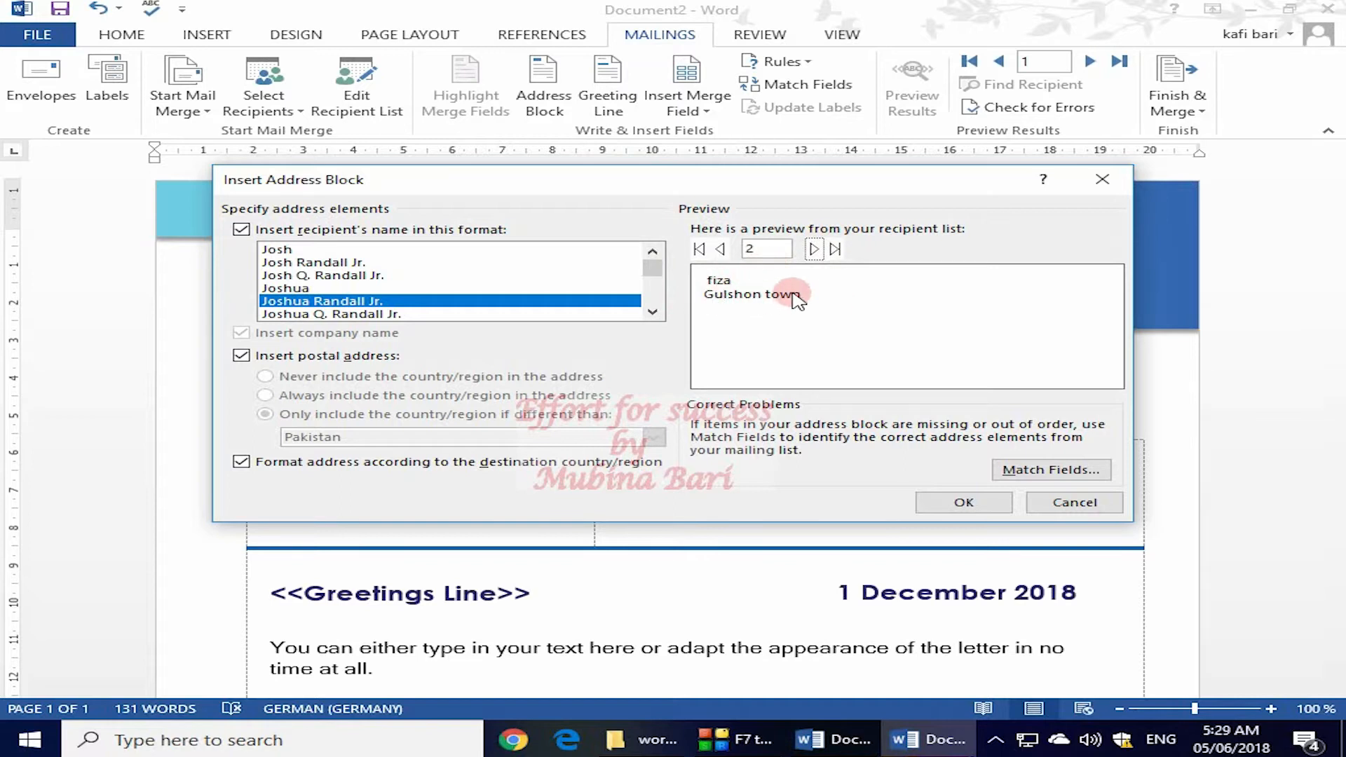
left_click(1102, 178)
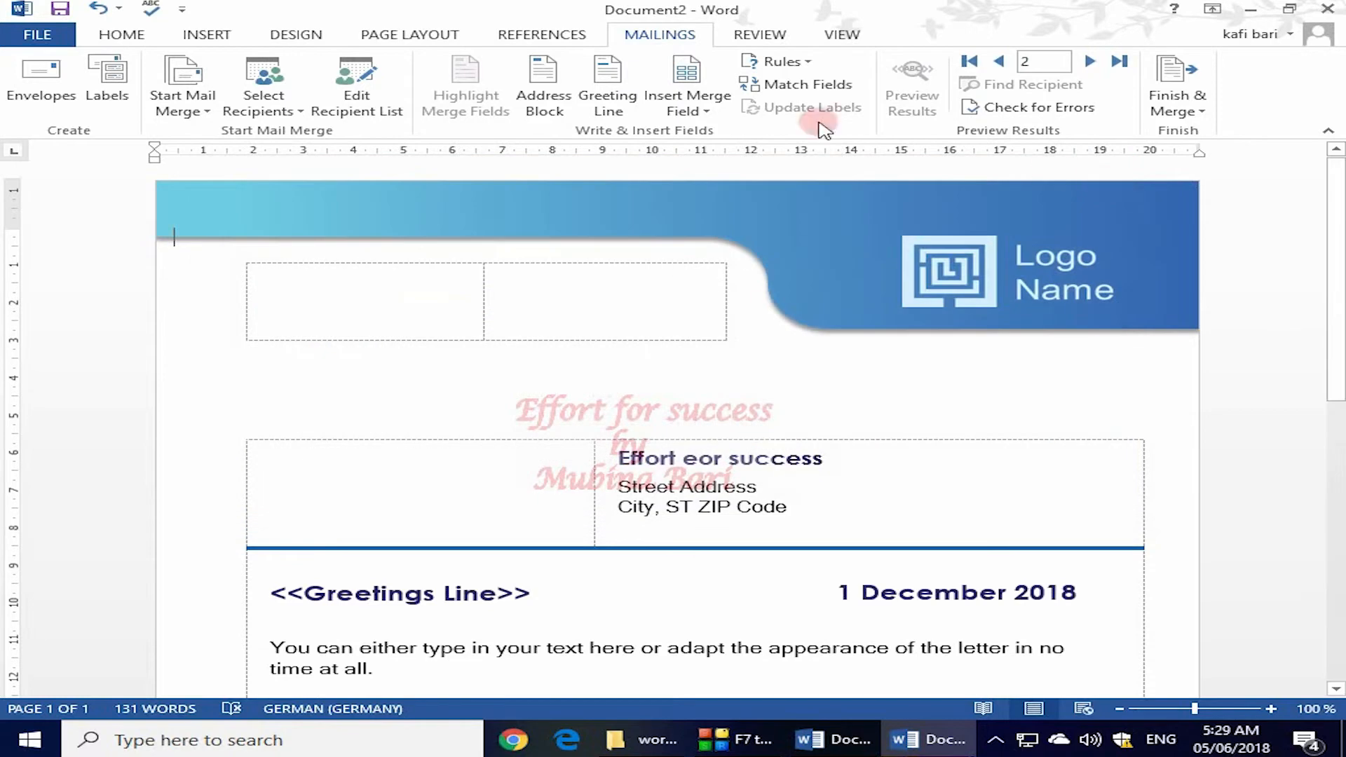
left_click(615, 110)
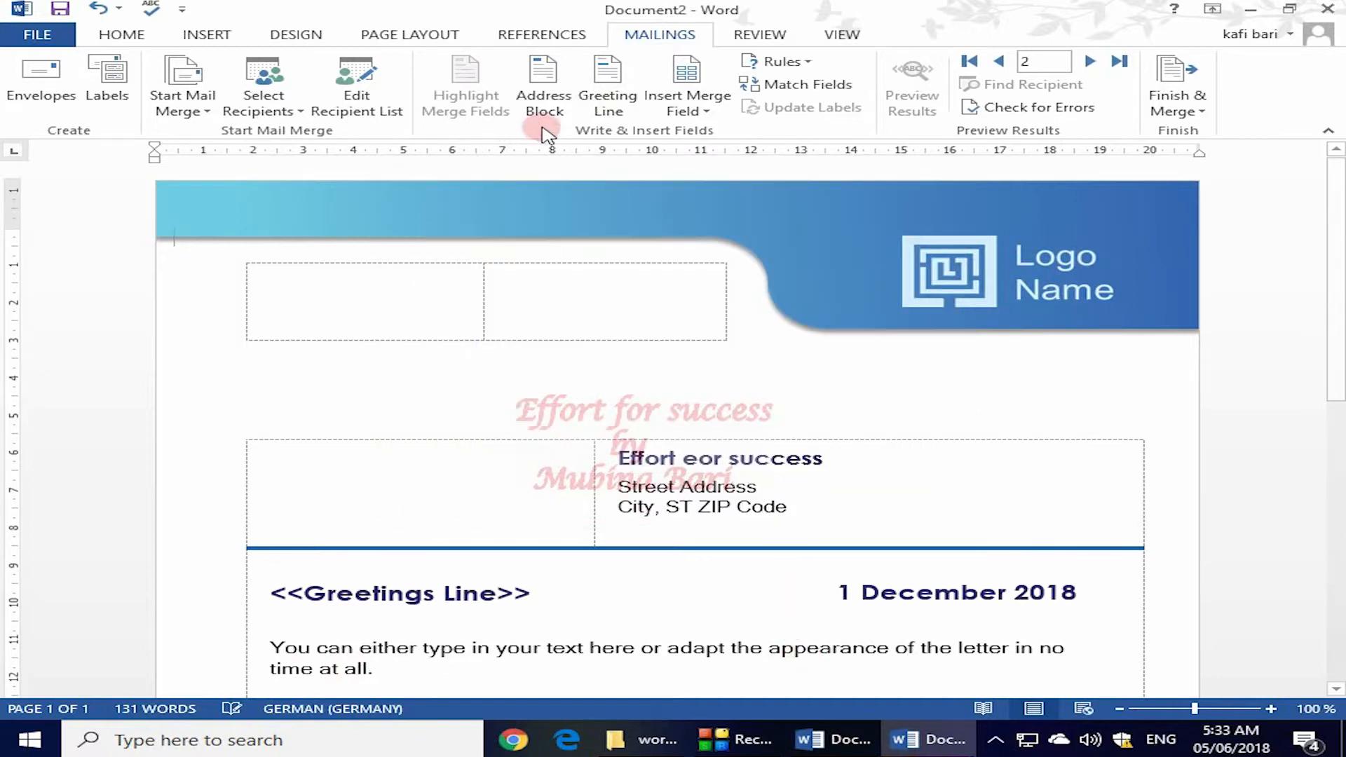
Insert the name, address and Phno merge fields on separate lines at the start of the letter.
left_click(708, 112)
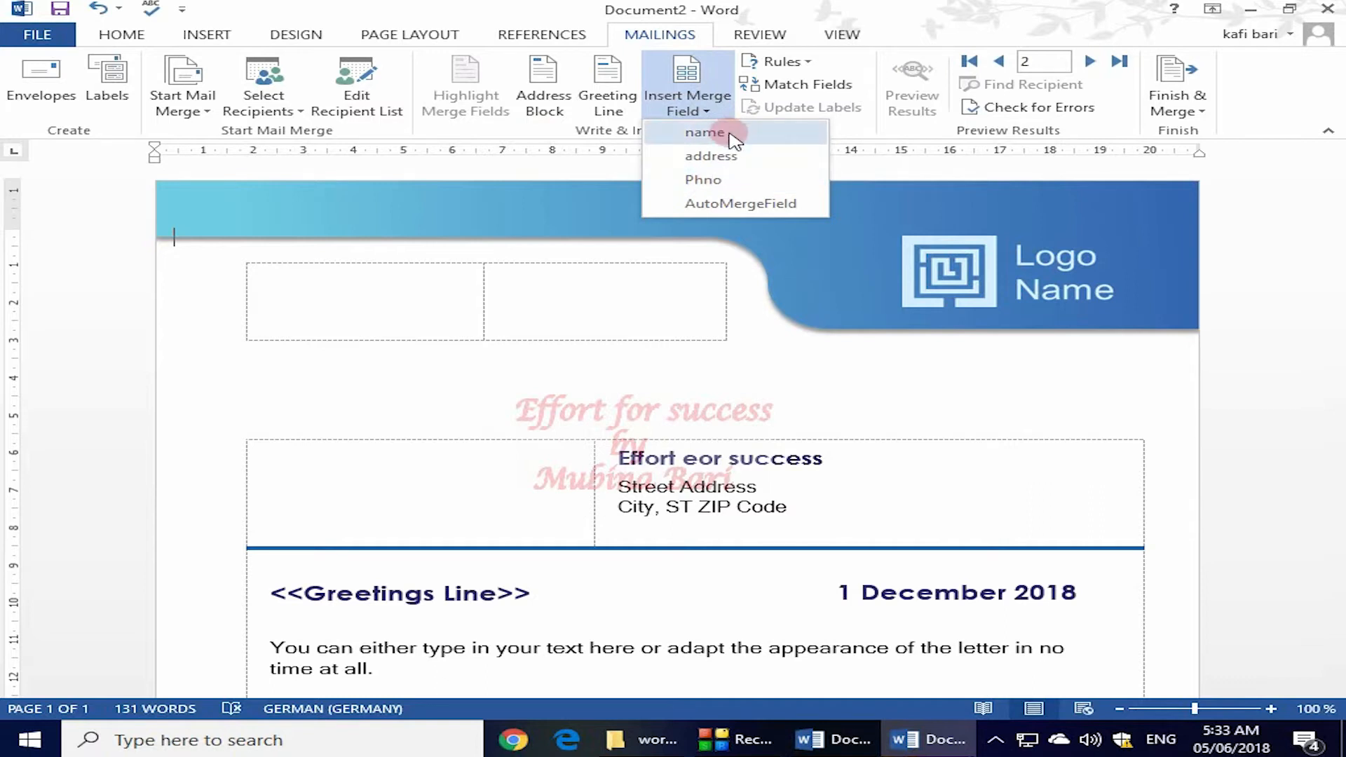
left_click(733, 133)
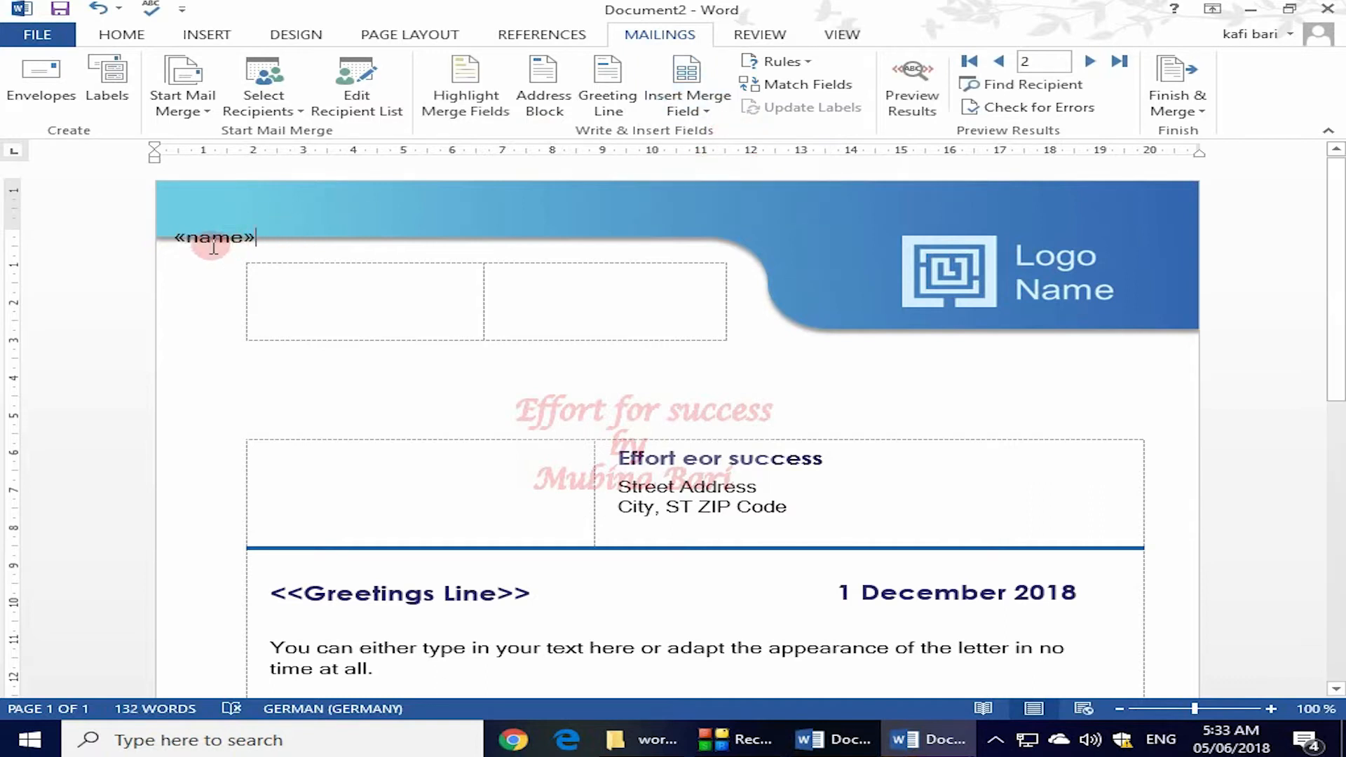
key("Return")
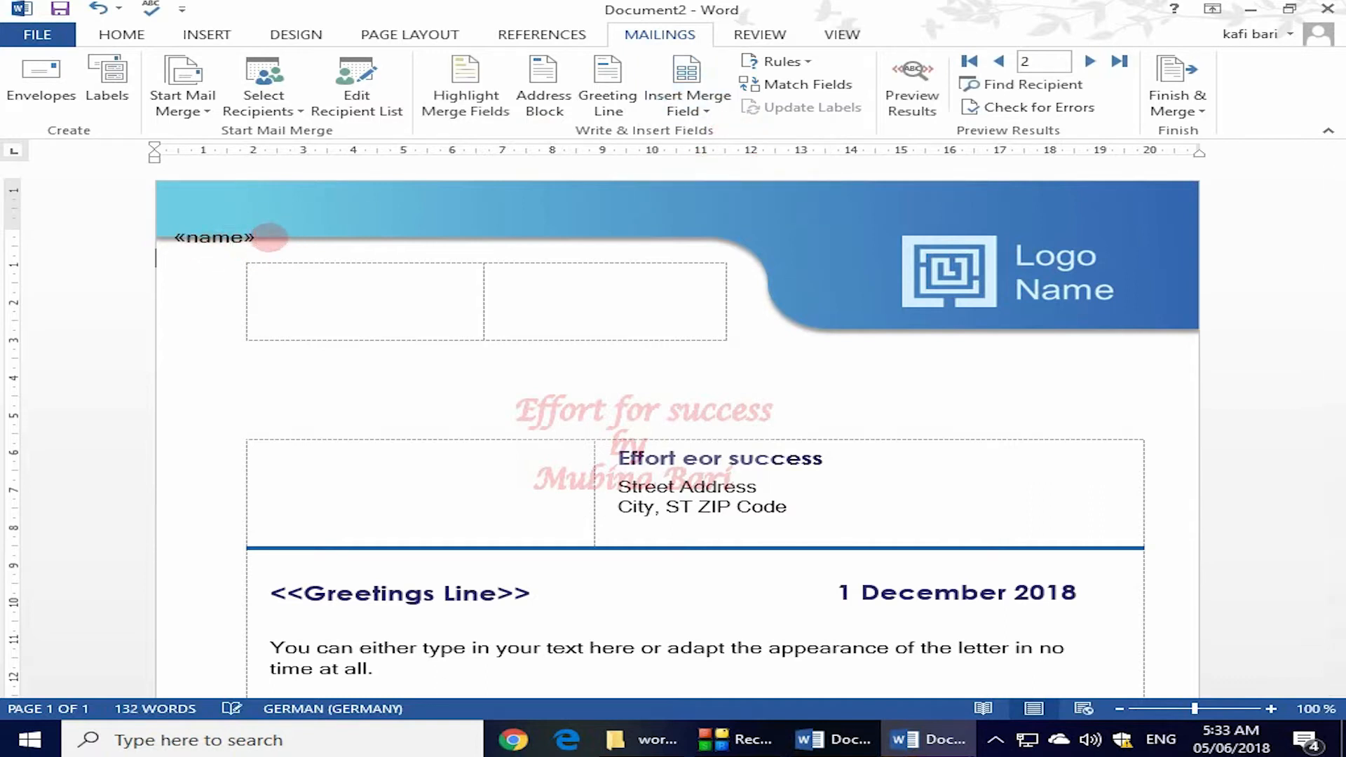
left_click(707, 112)
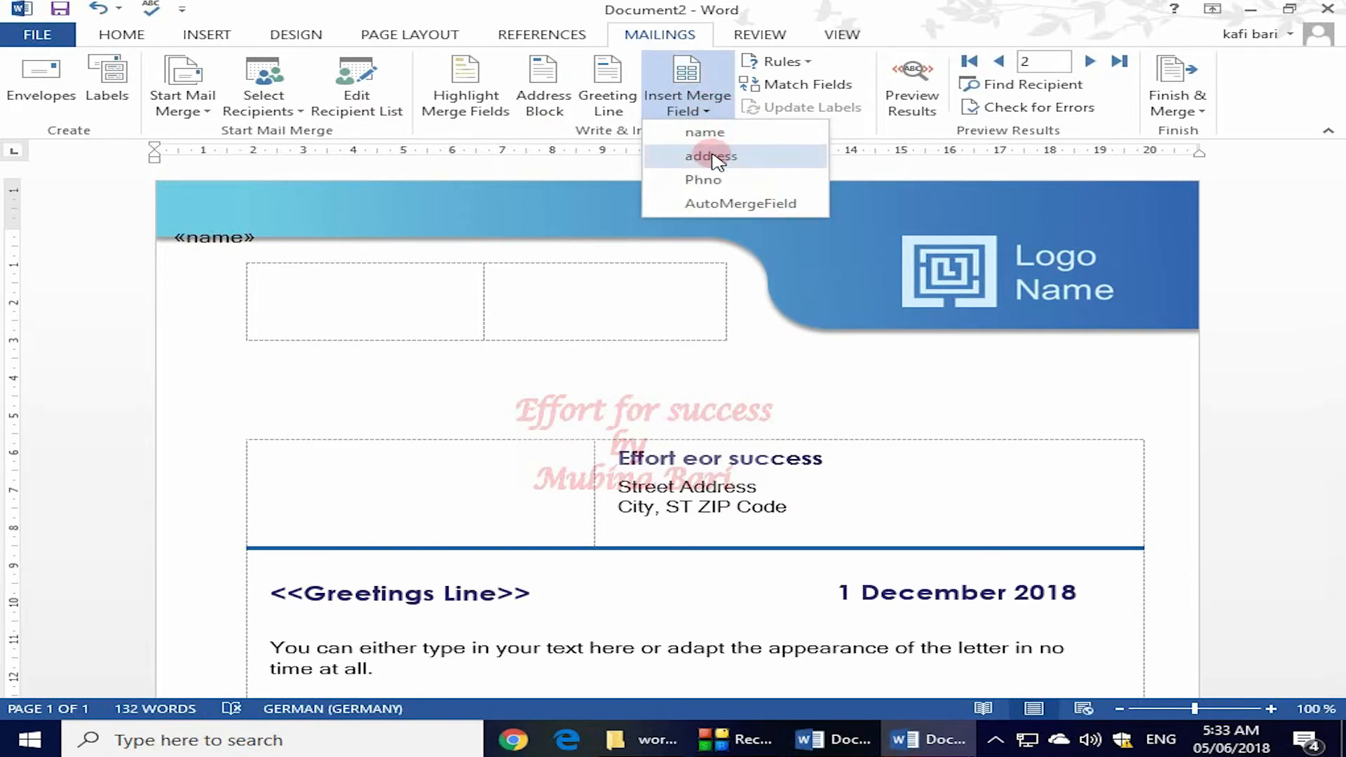
left_click(719, 164)
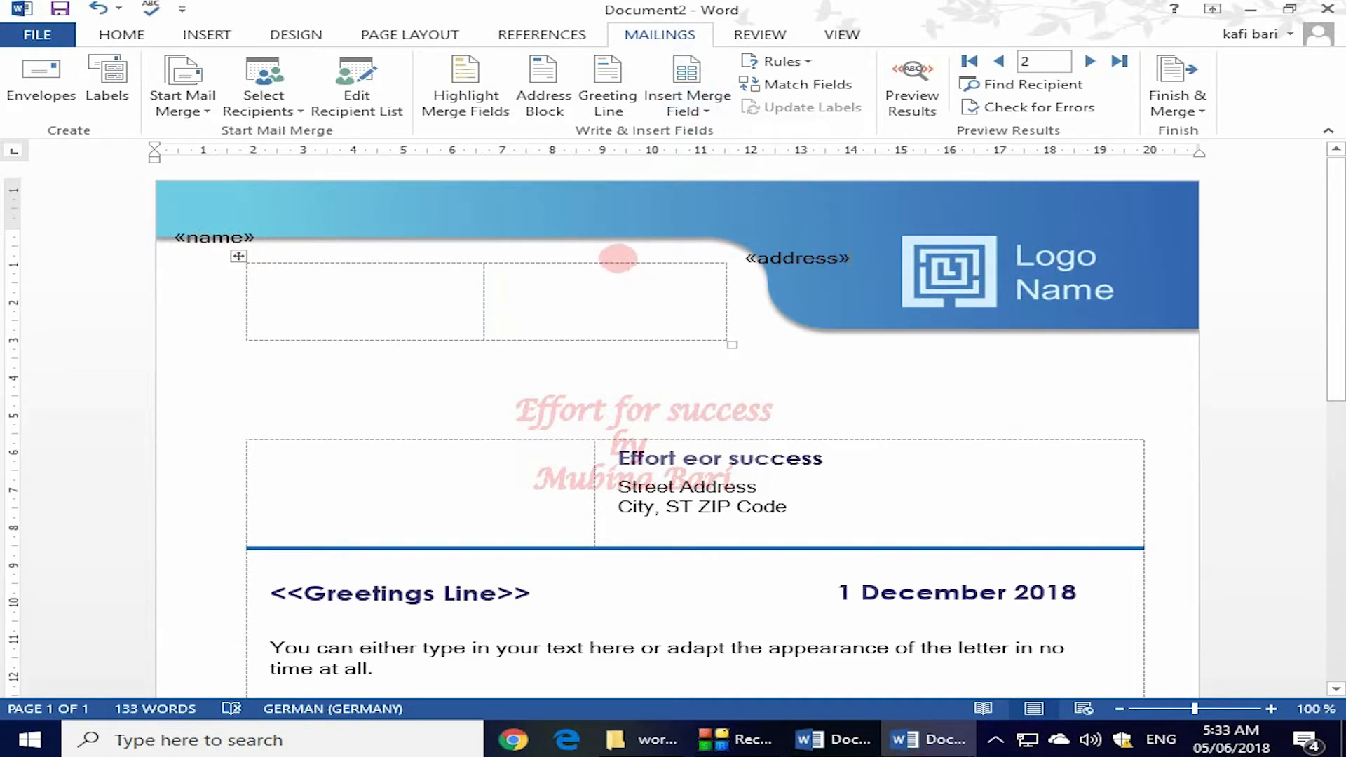
left_click(703, 113)
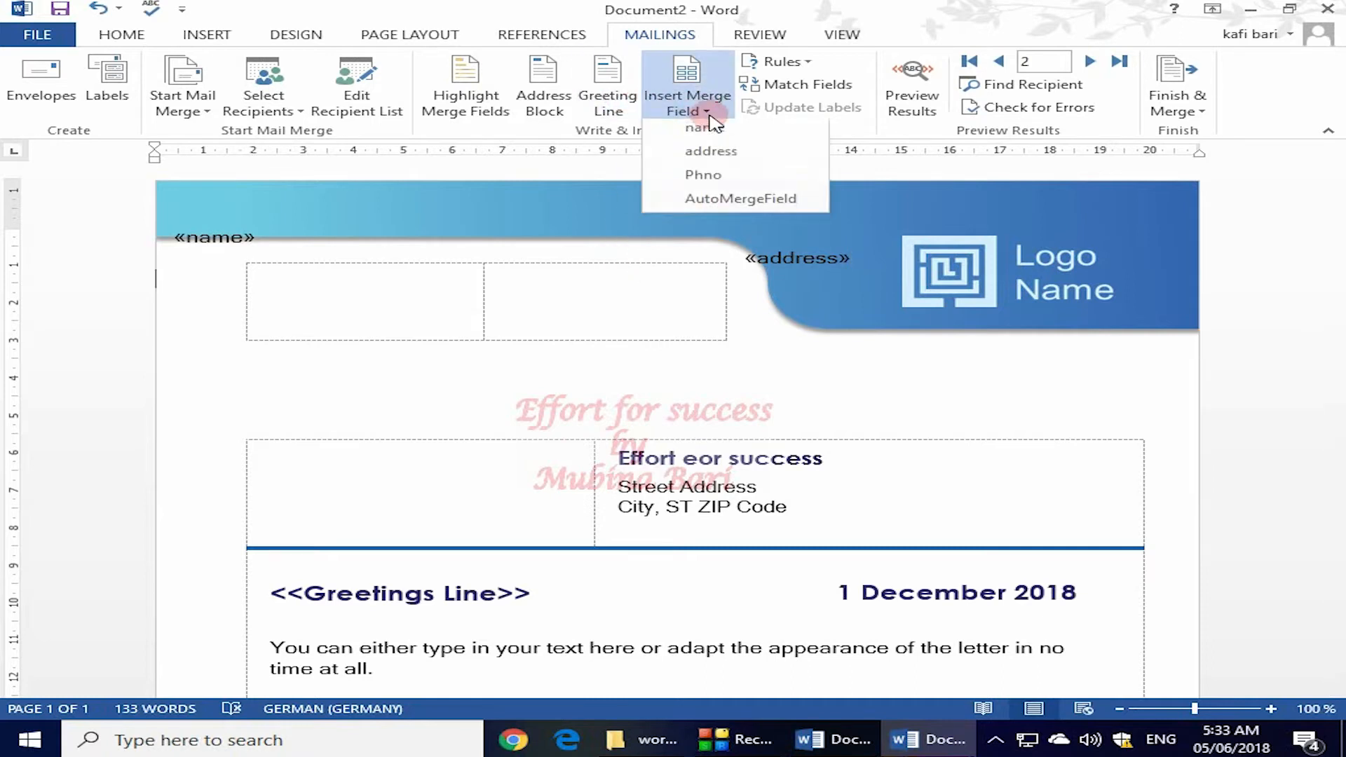
left_click(704, 181)
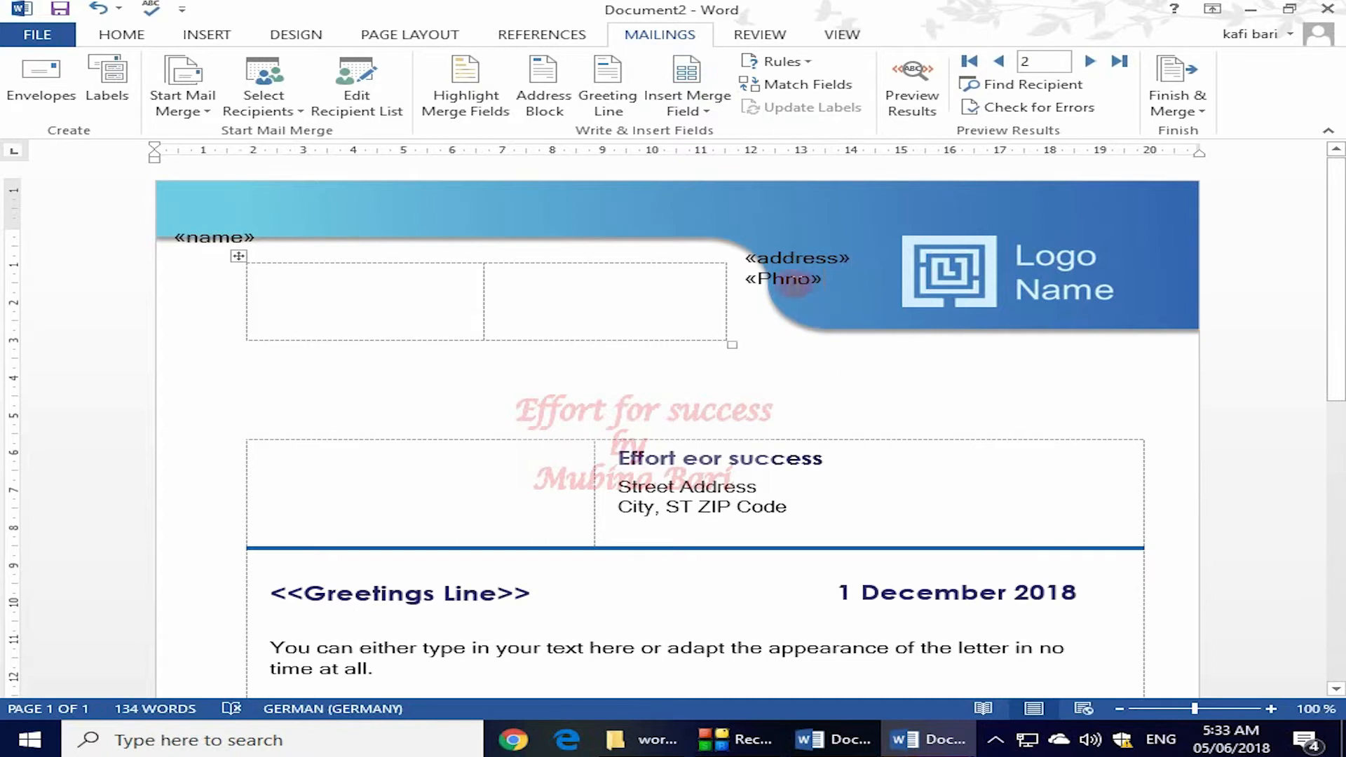
Examine the available merge rules and how the recipient list columns are matched to the required address fields.
left_click(780, 61)
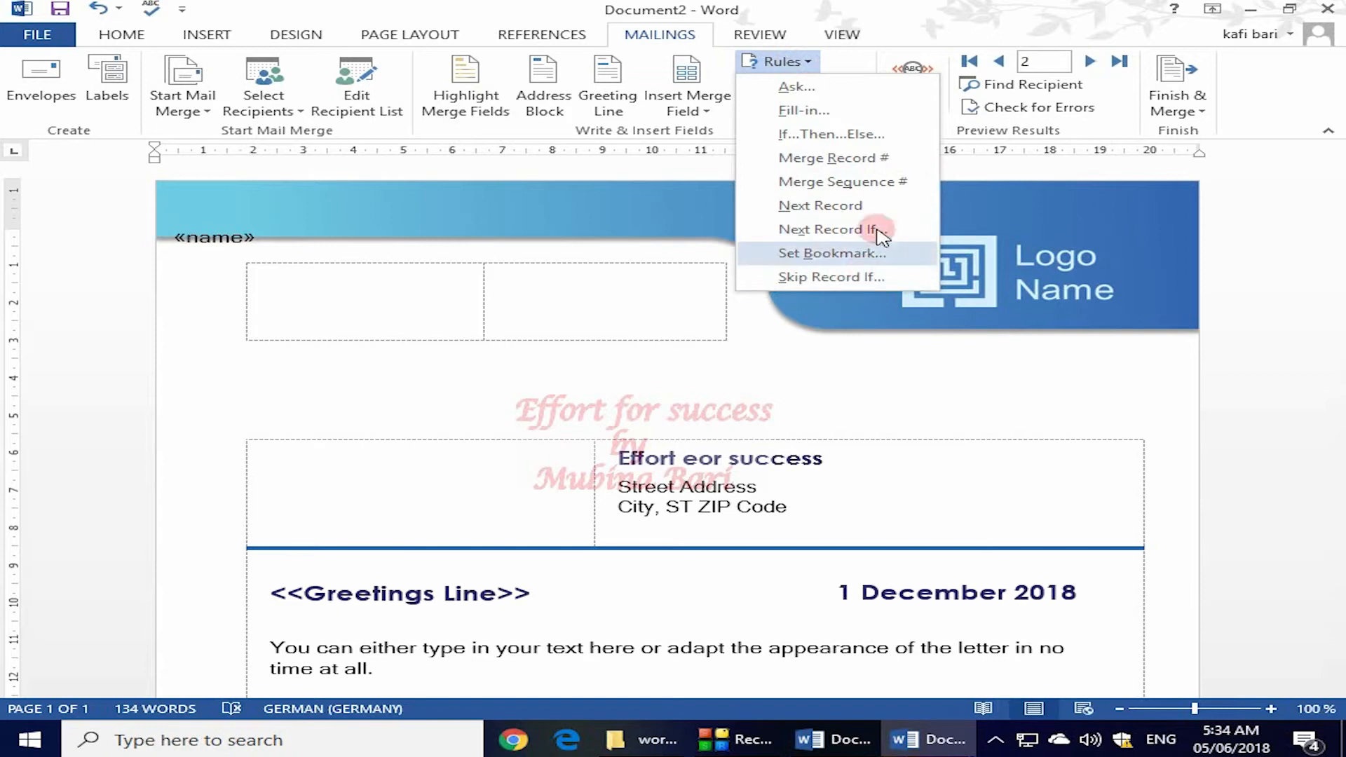
left_click(815, 62)
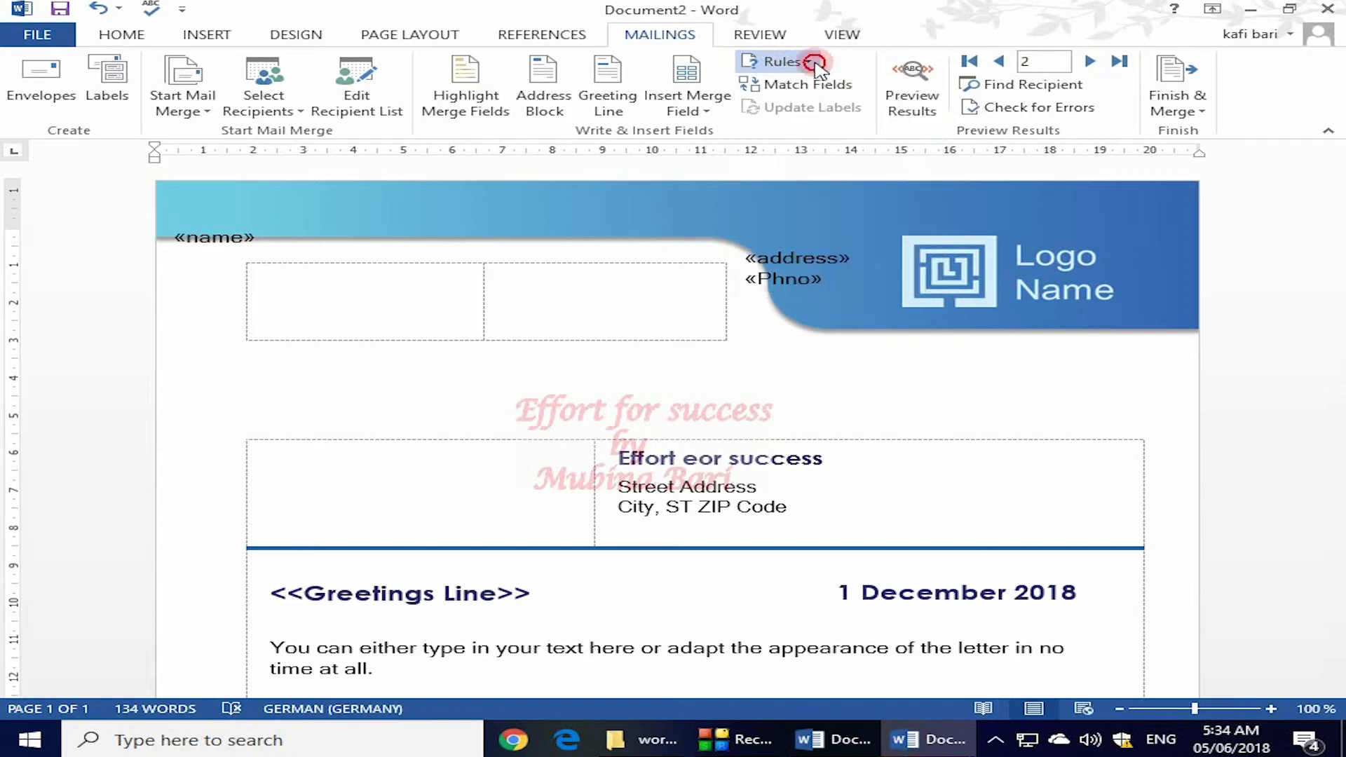
left_click(845, 87)
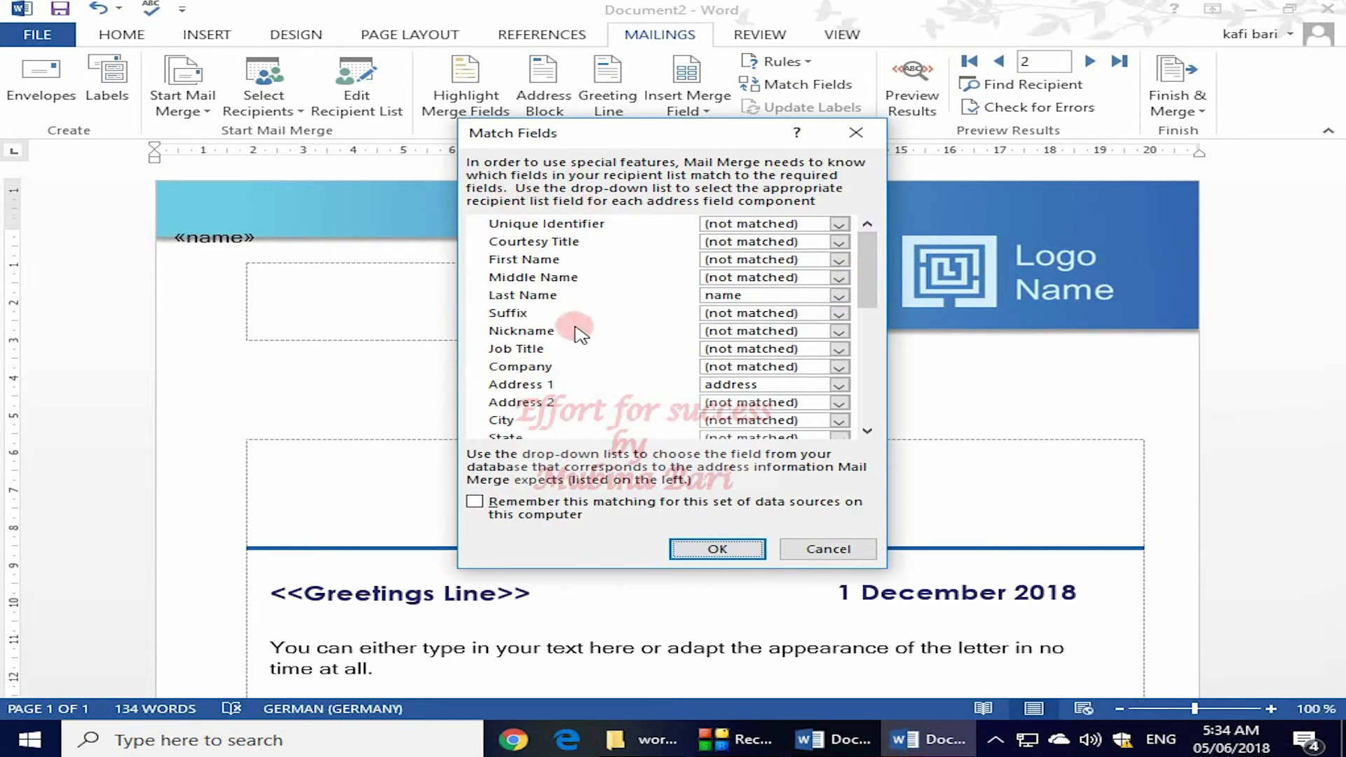
left_click_drag(871, 287, 869, 303)
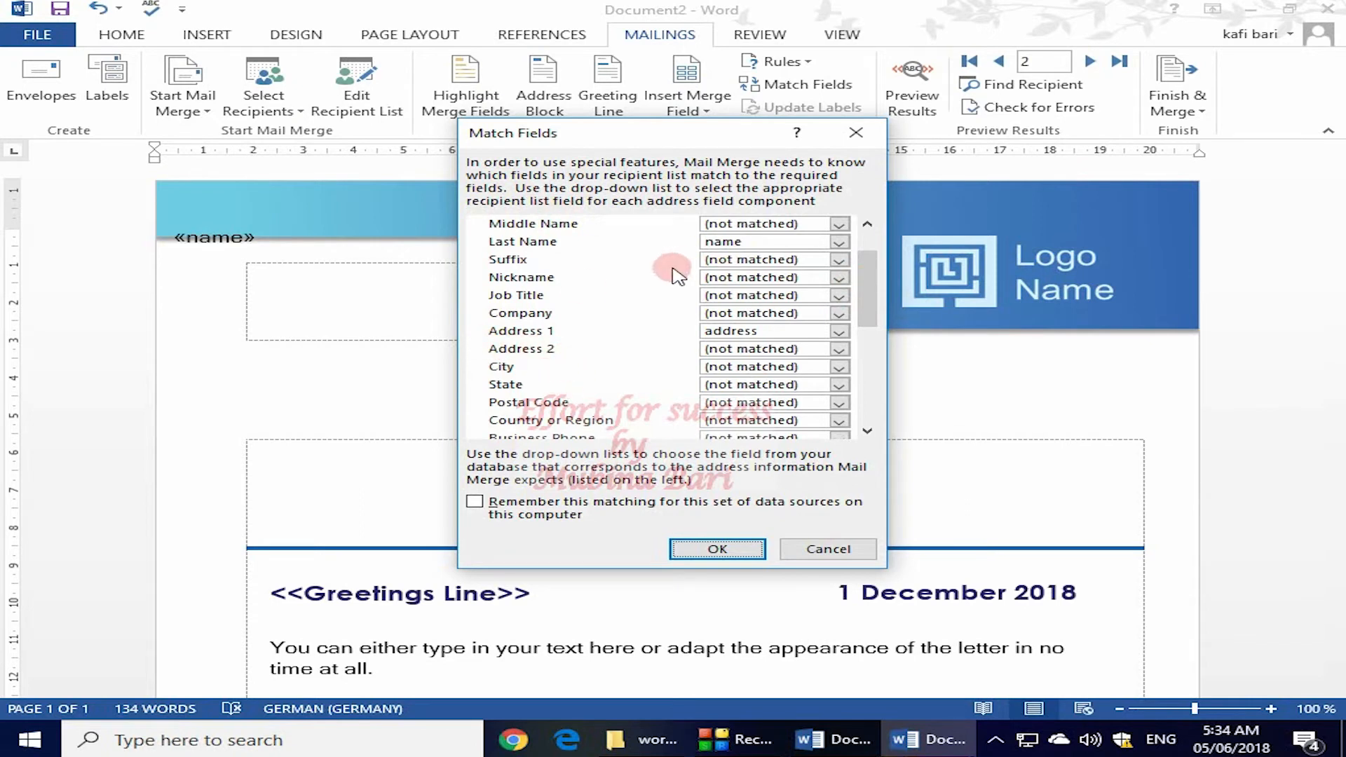
left_click(856, 136)
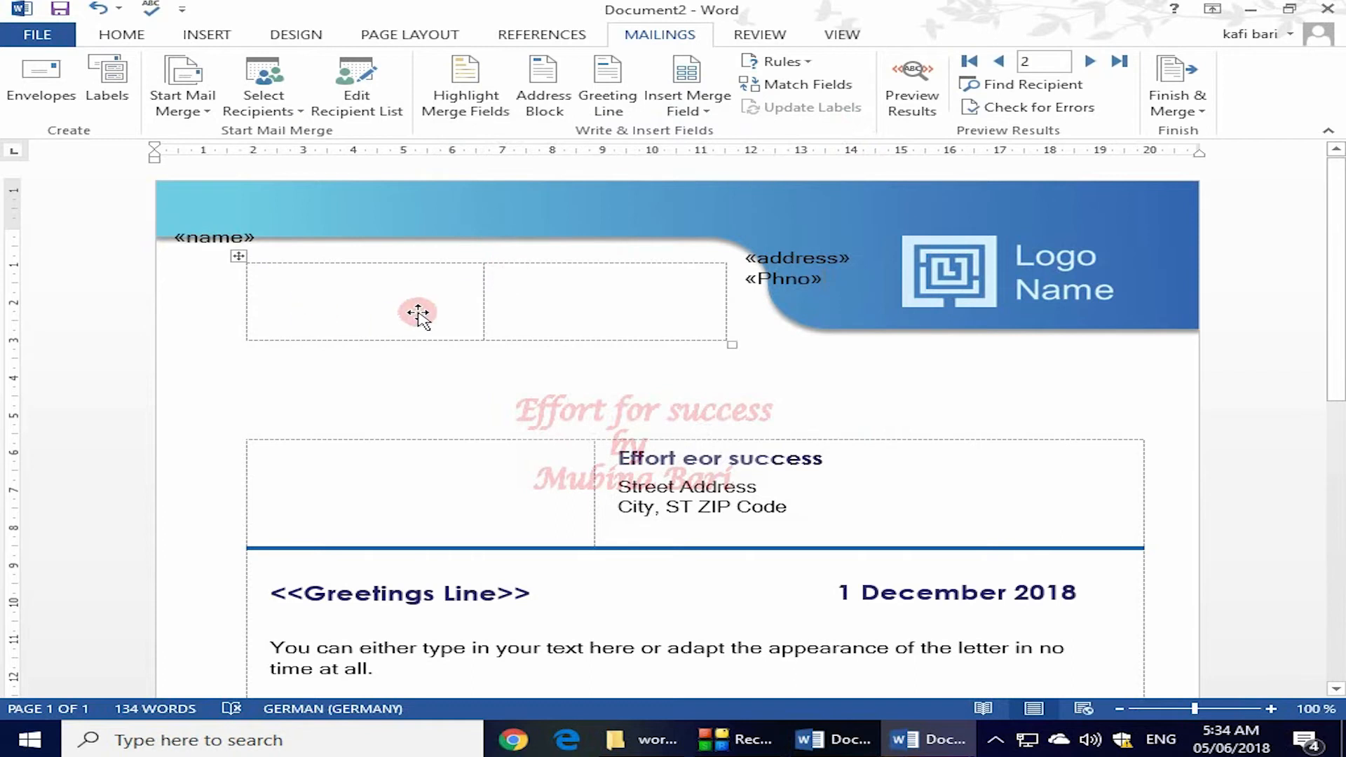
Preview the merge results in the letter, going back to the first recipient and forward to the second.
left_click(913, 74)
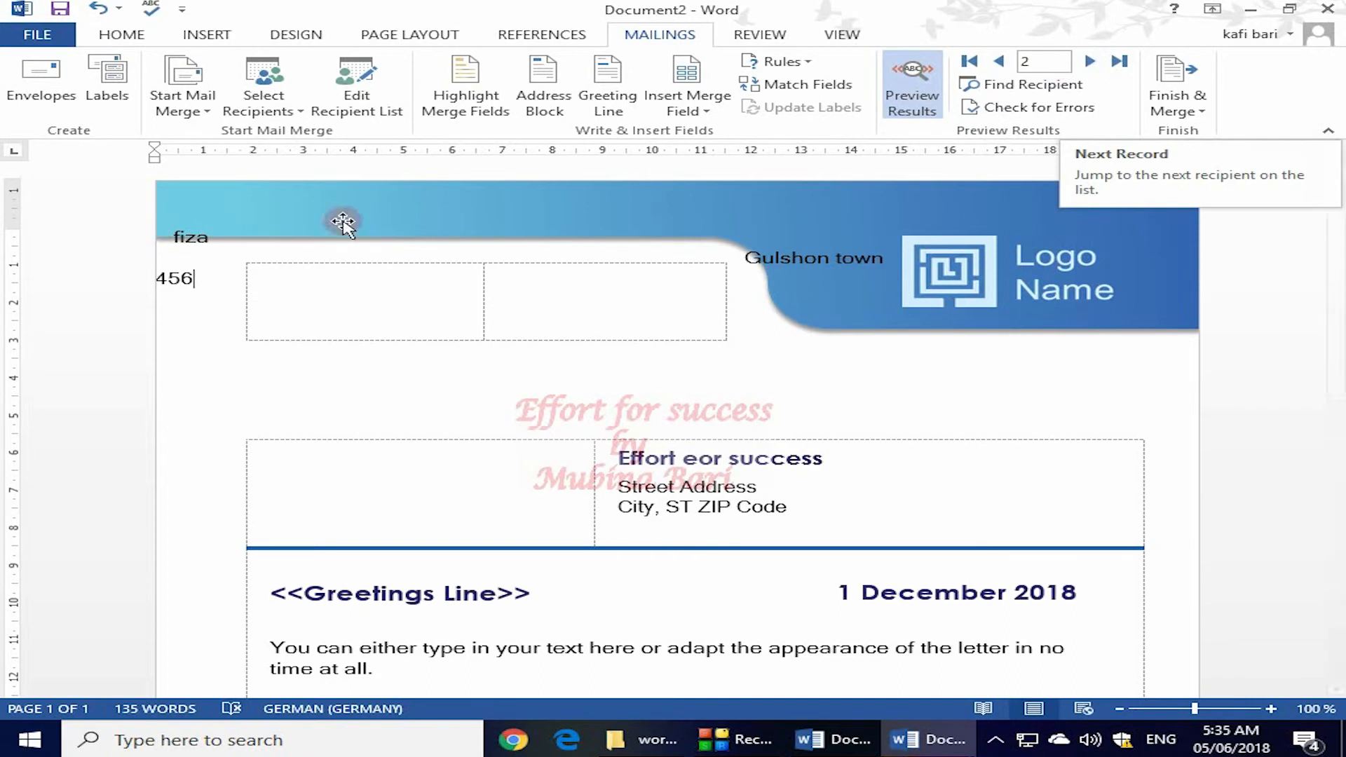
left_click(1001, 62)
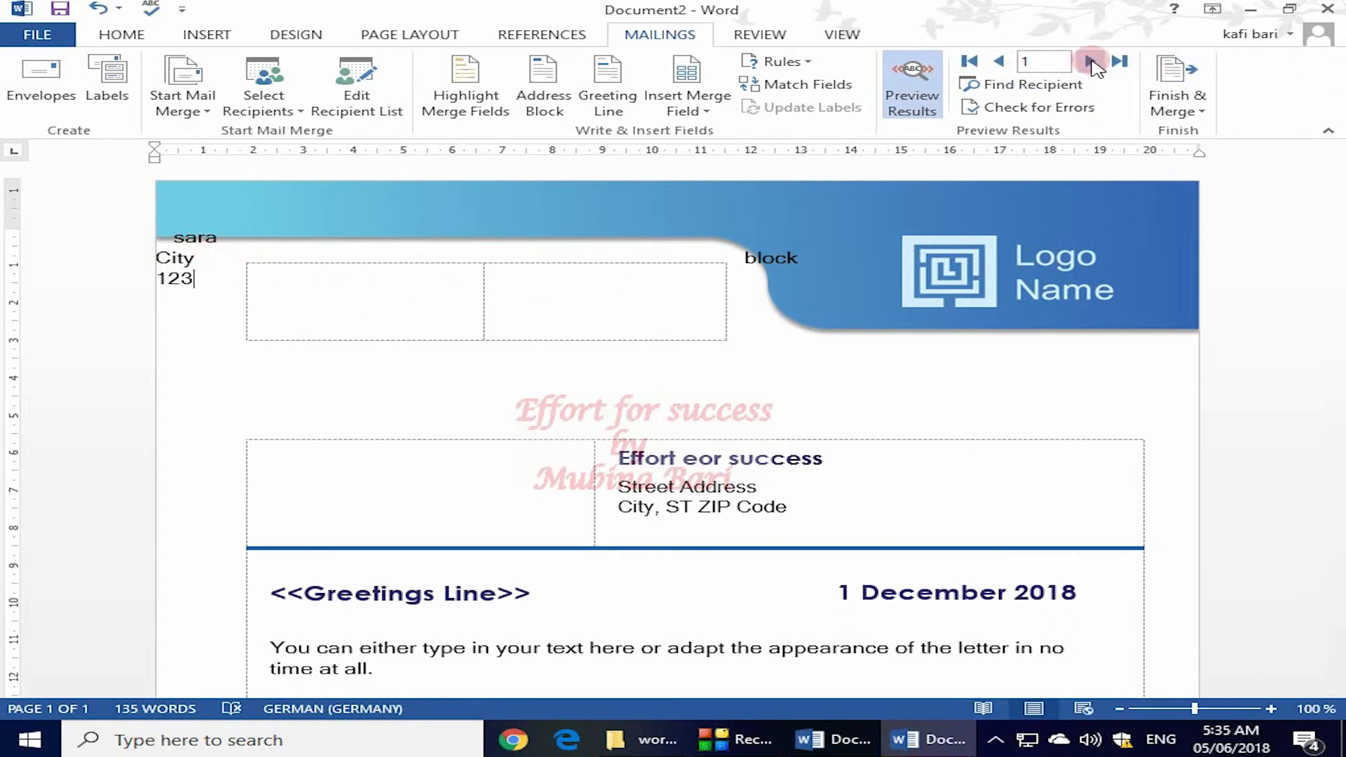
left_click(1093, 63)
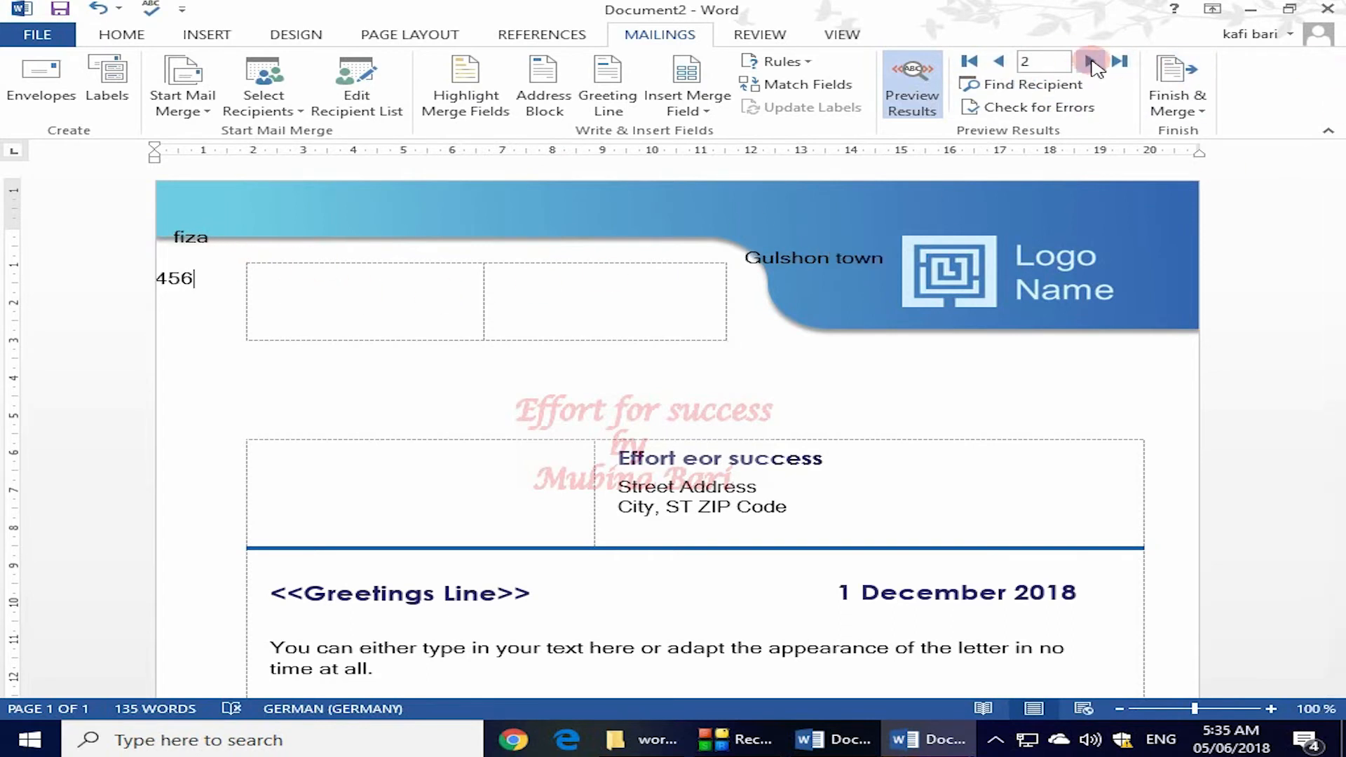
Preview the merged letter for the third, fourth and fifth recipients in turn.
left_click(1093, 63)
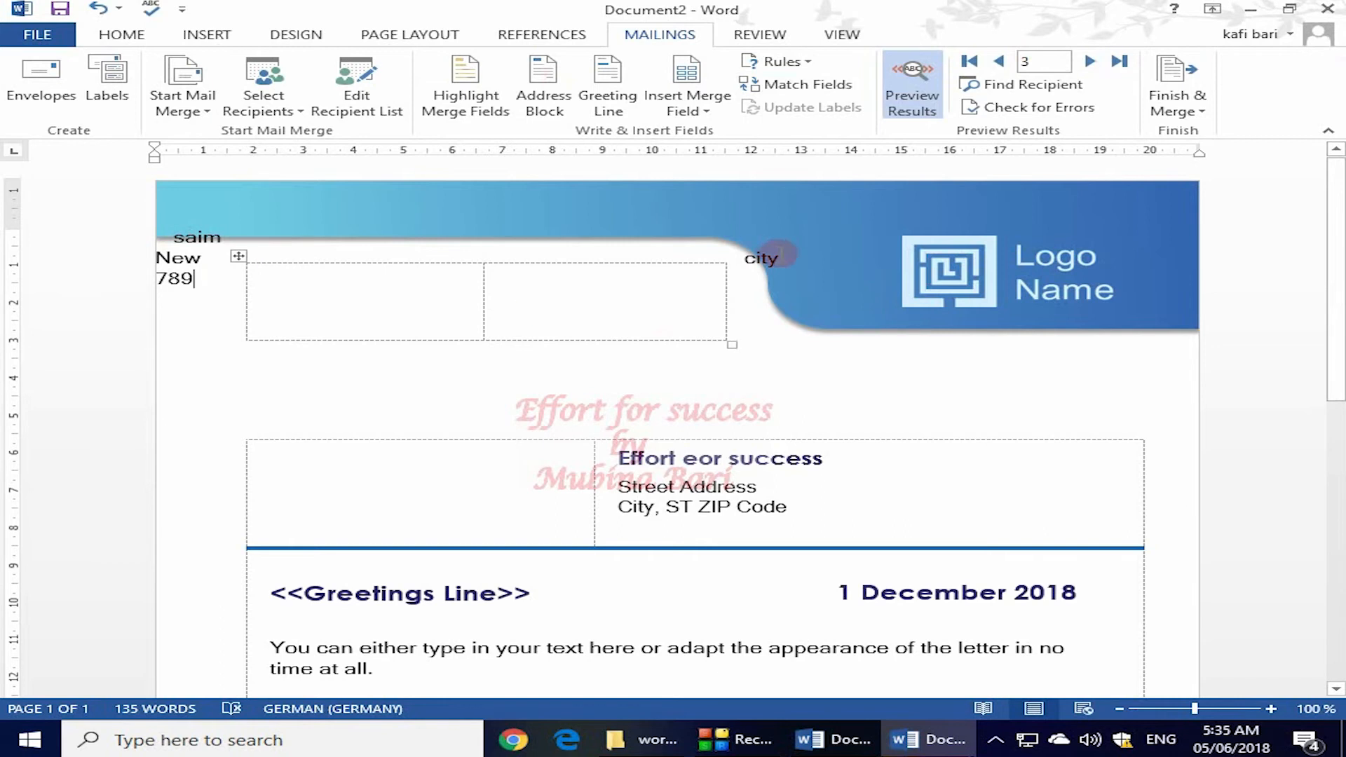
left_click(1089, 62)
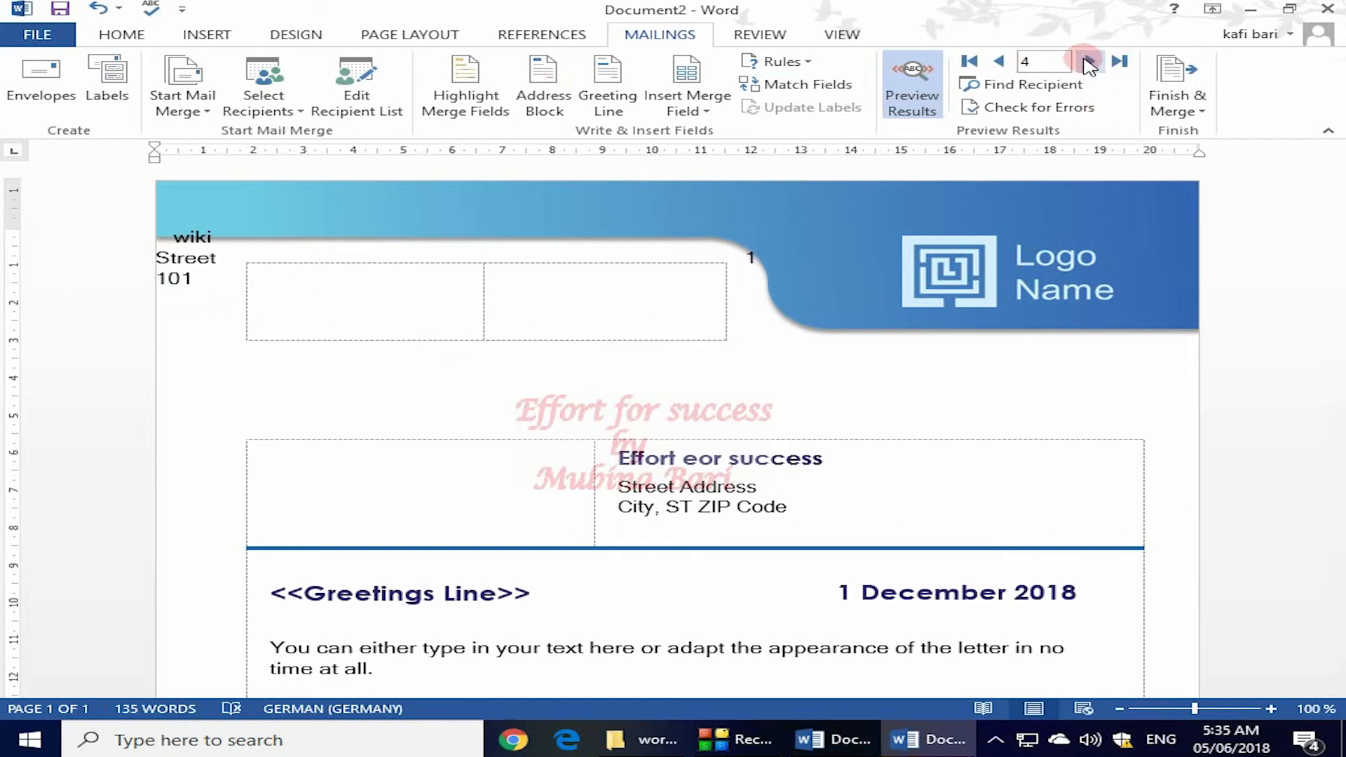
left_click(1089, 62)
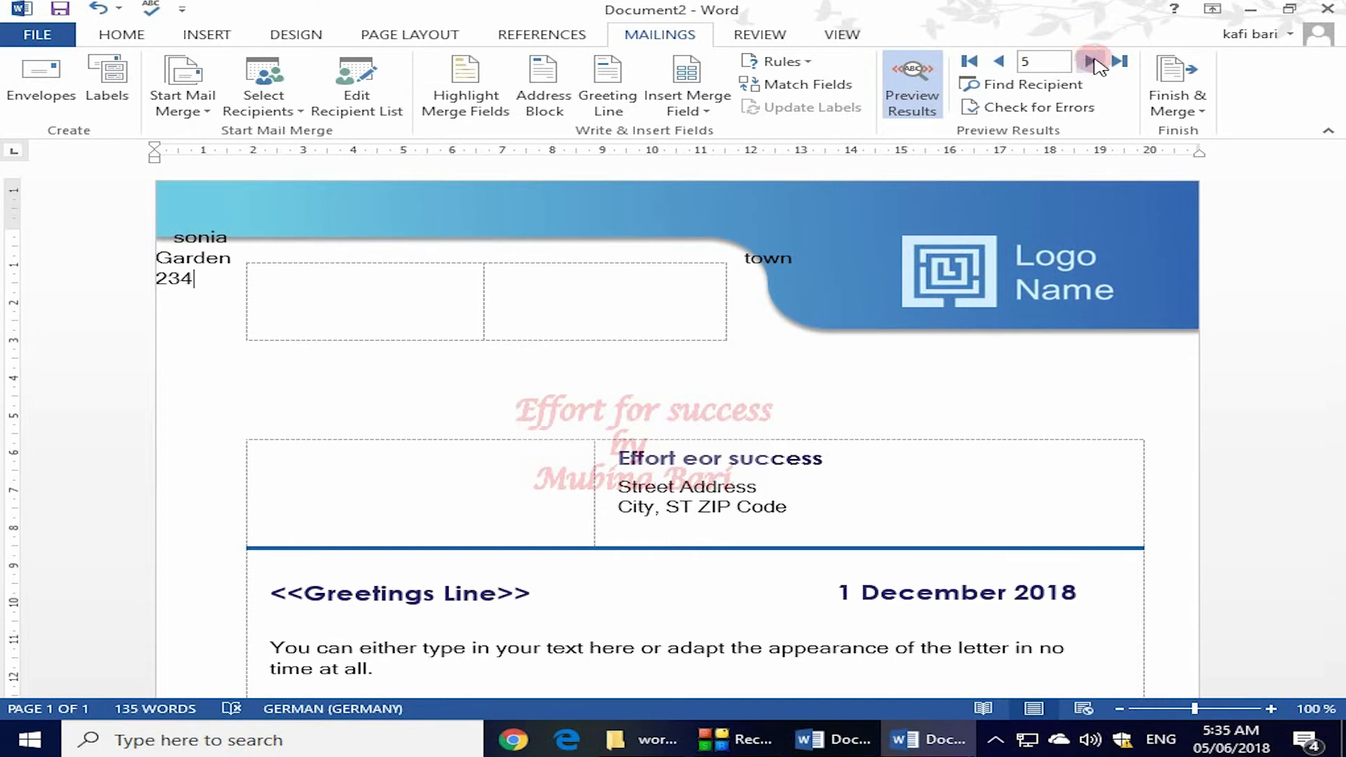
Examine the recipient search by name and the merge error-checking options without running either.
left_click(1052, 86)
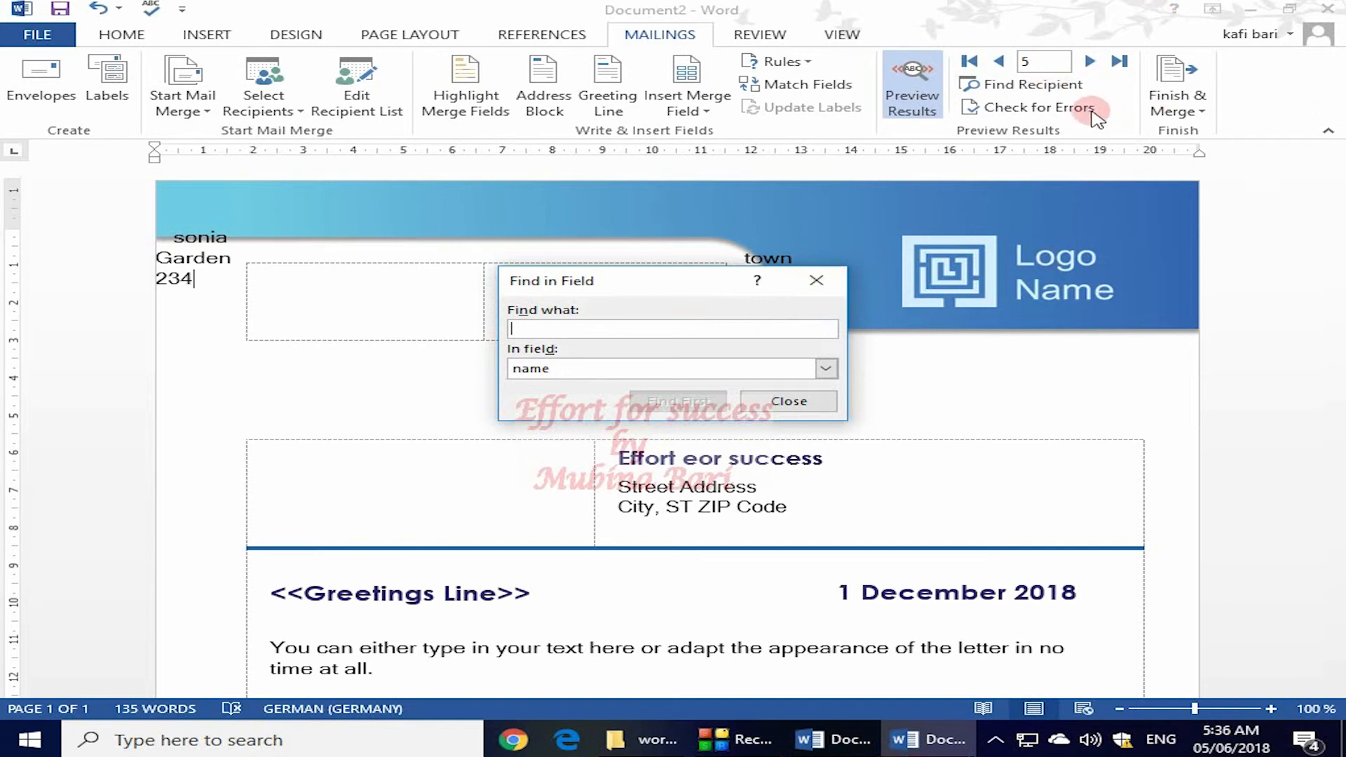
left_click(1045, 109)
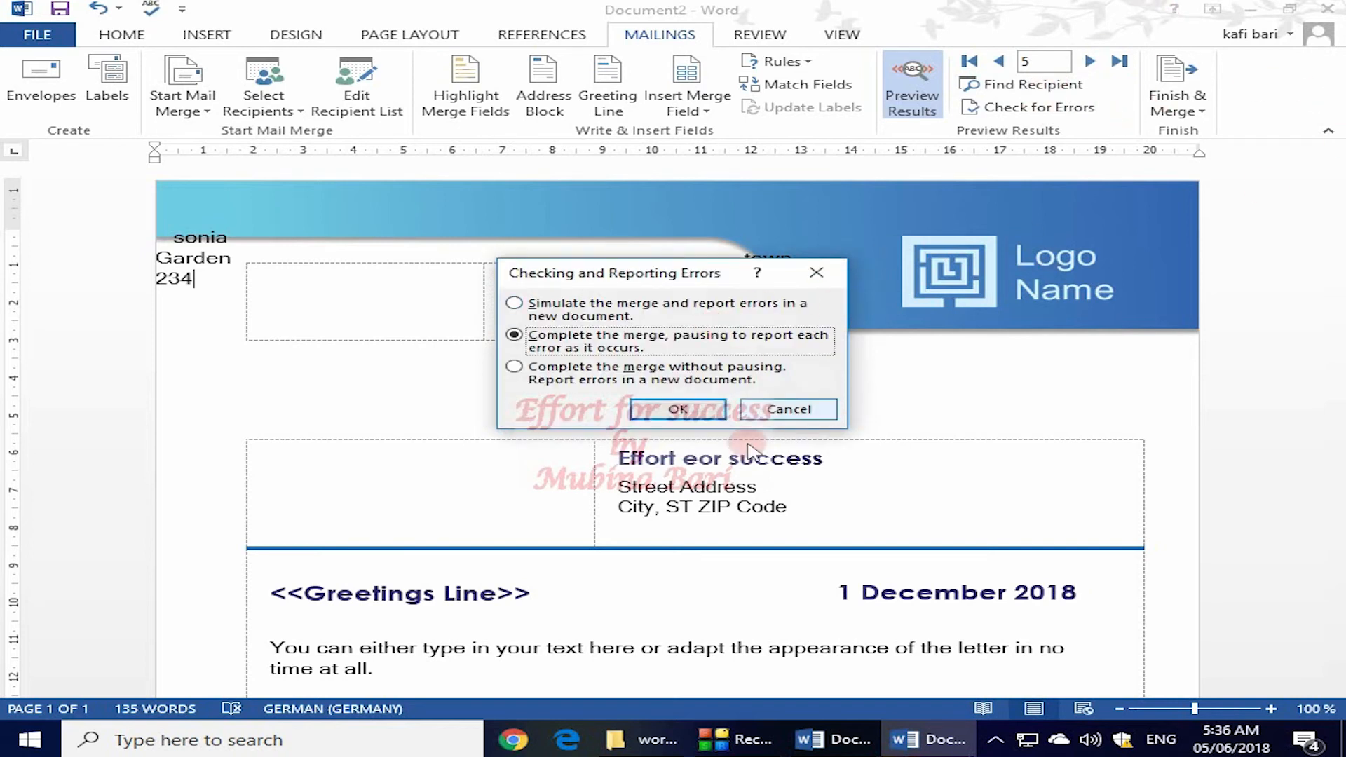
left_click(821, 274)
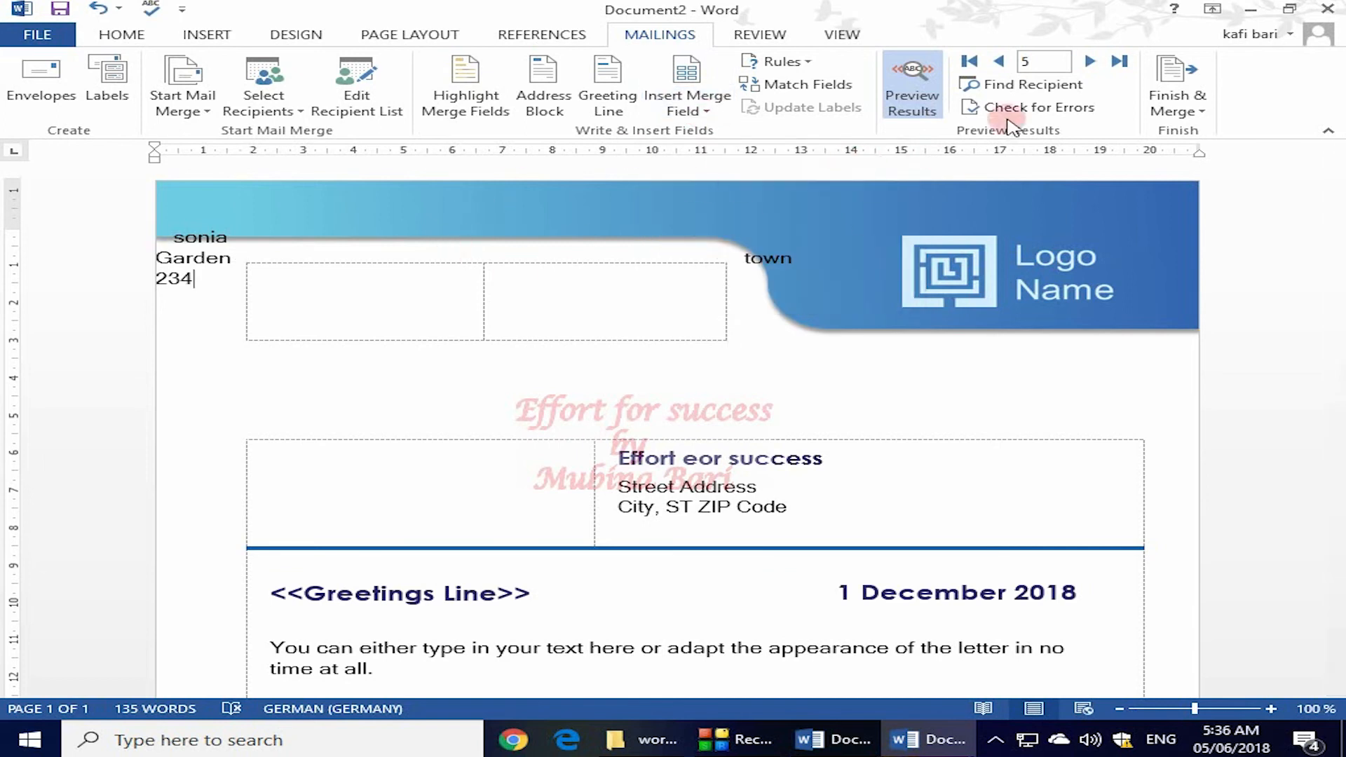
Show the available ways to finish the merge of the letters.
left_click(1200, 114)
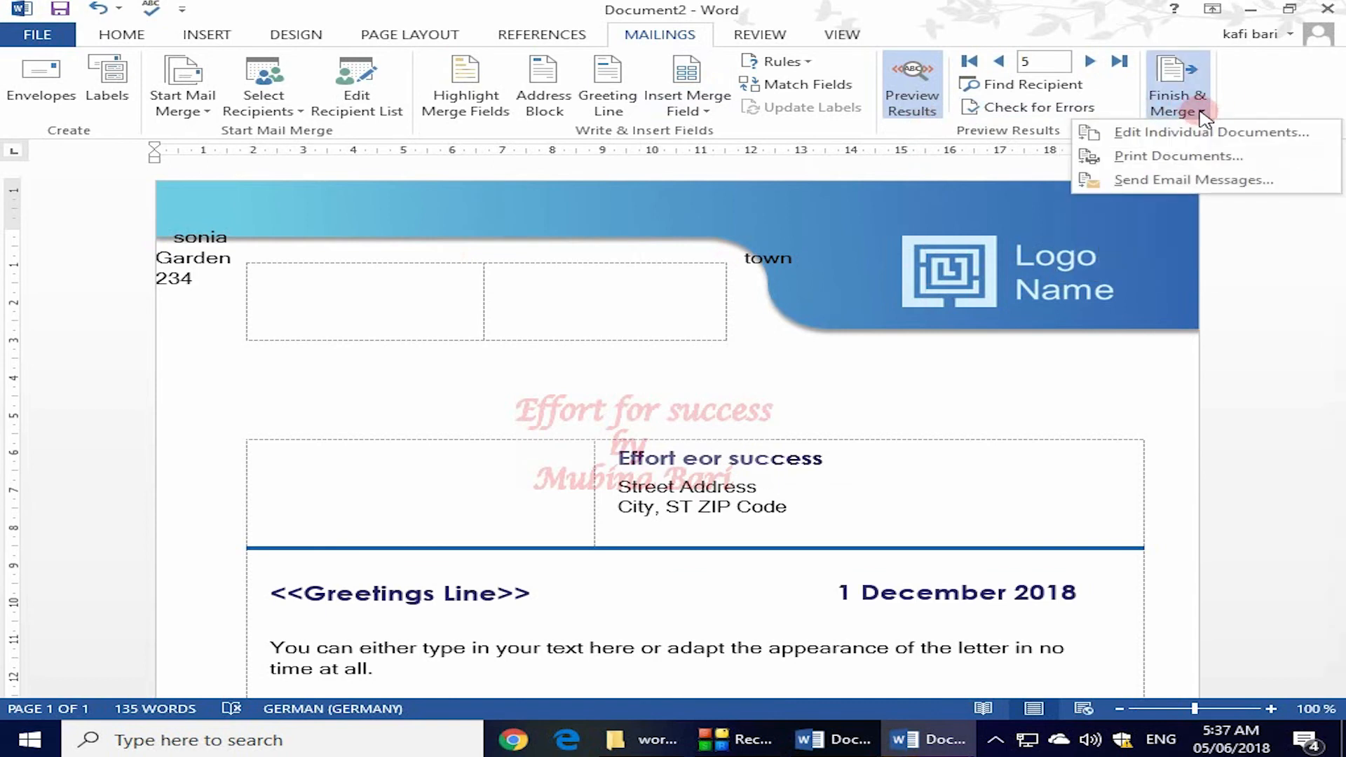